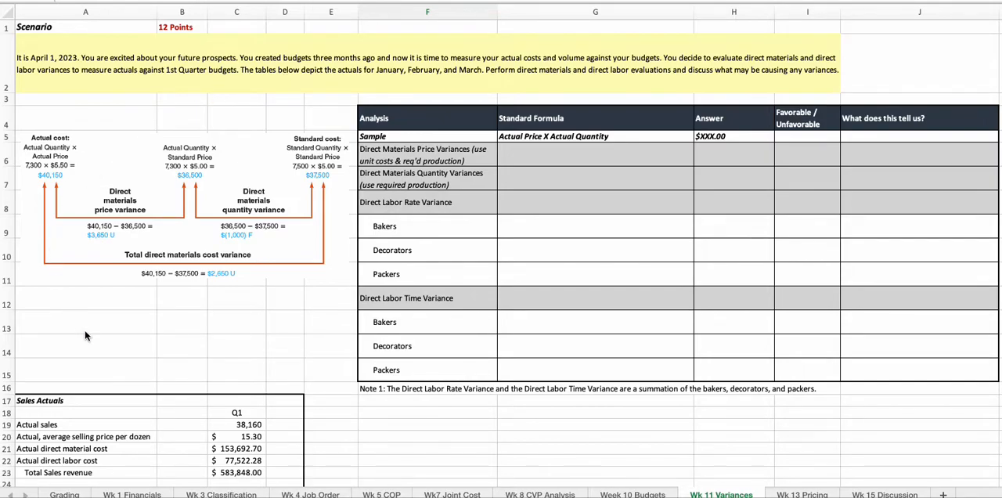
scroll(84, 333, "down", 10)
scroll(85, 332, "down", 6)
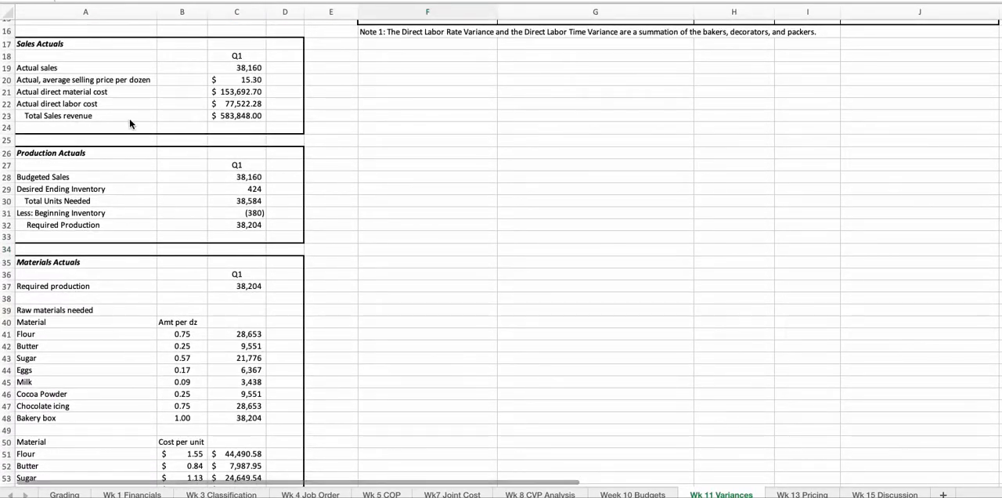
scroll(164, 152, "up", 5)
scroll(163, 153, "up", 8)
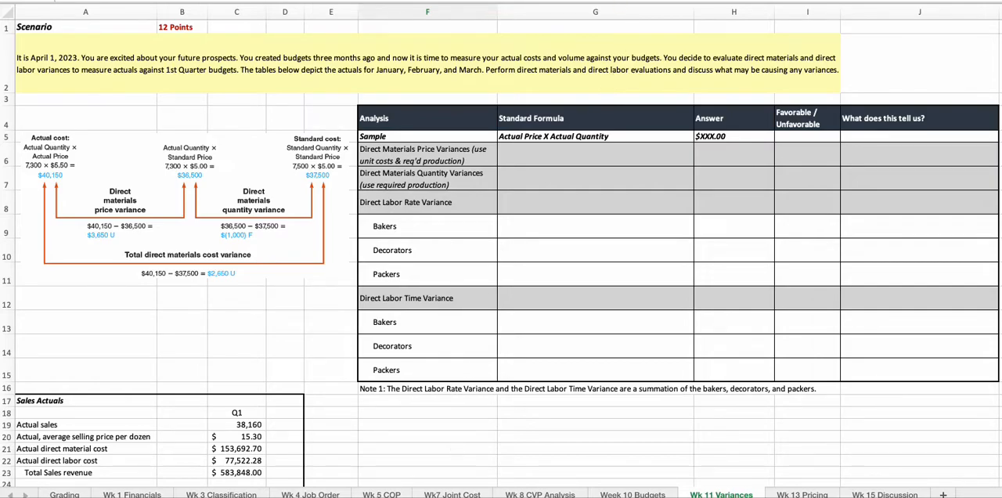
- Switch to the online textbook and review the direct labor rate and time variance formulas in section 23-3b
key("super+Tab")
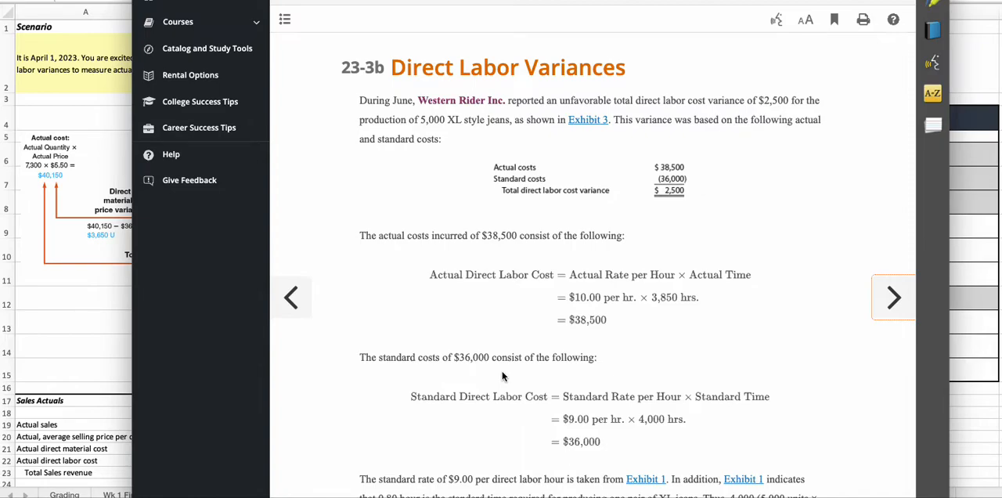
scroll(503, 376, "down", 5)
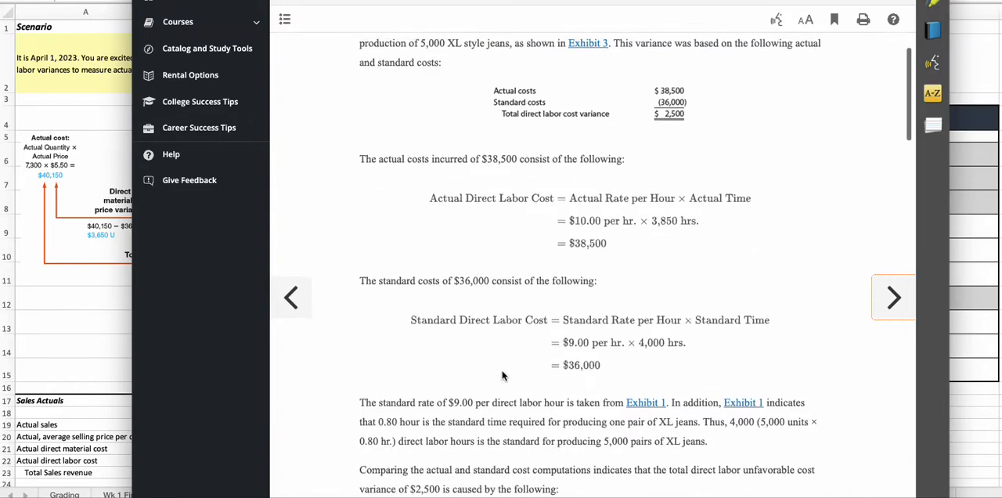
scroll(502, 375, "down", 5)
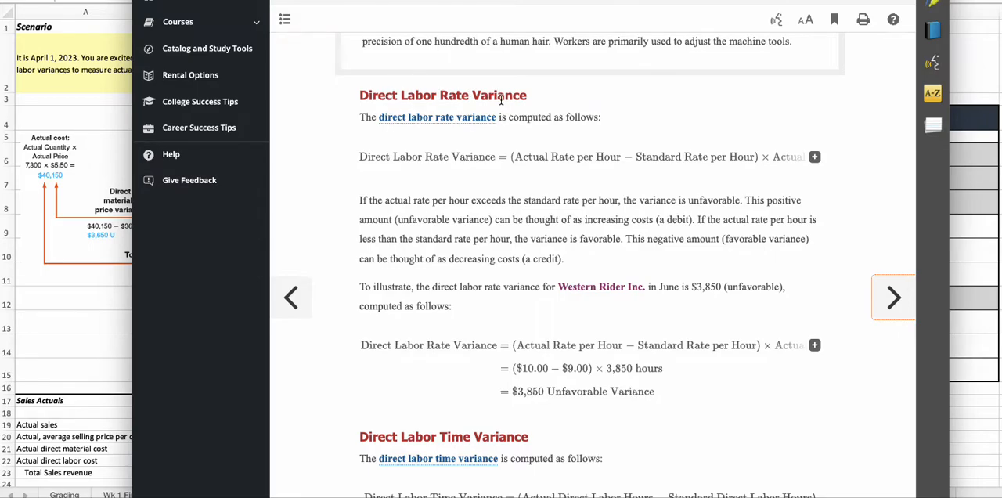
left_click_drag(361, 157, 425, 156)
left_click(360, 255)
scroll(362, 256, "down", 5)
scroll(362, 252, "down", 3)
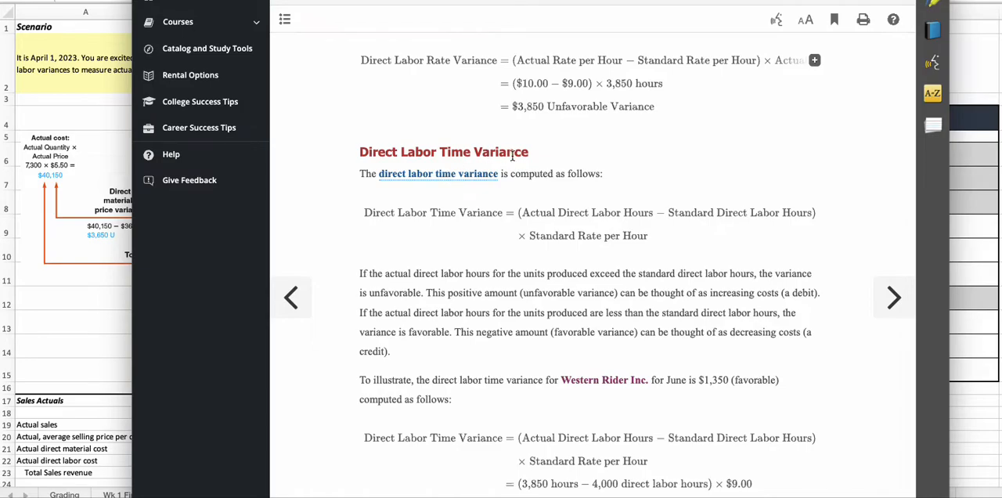
left_click(363, 219)
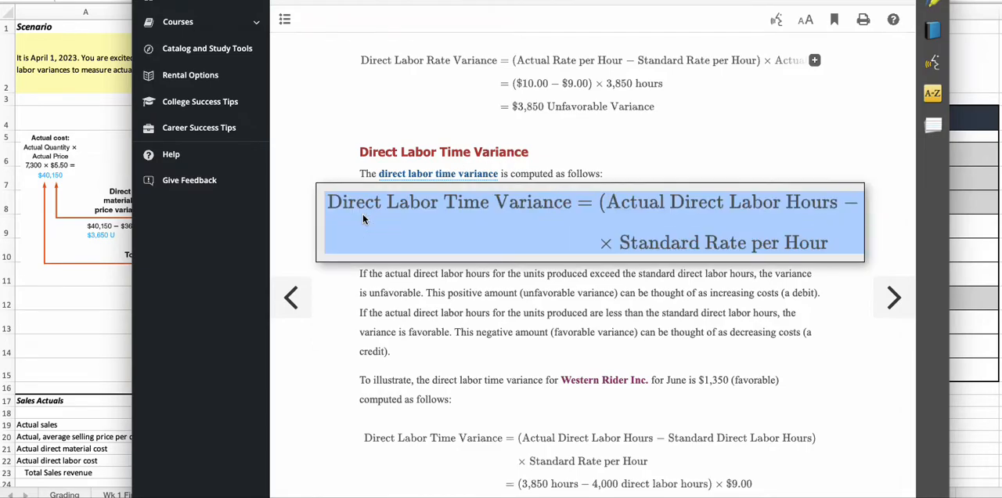
left_click(326, 157)
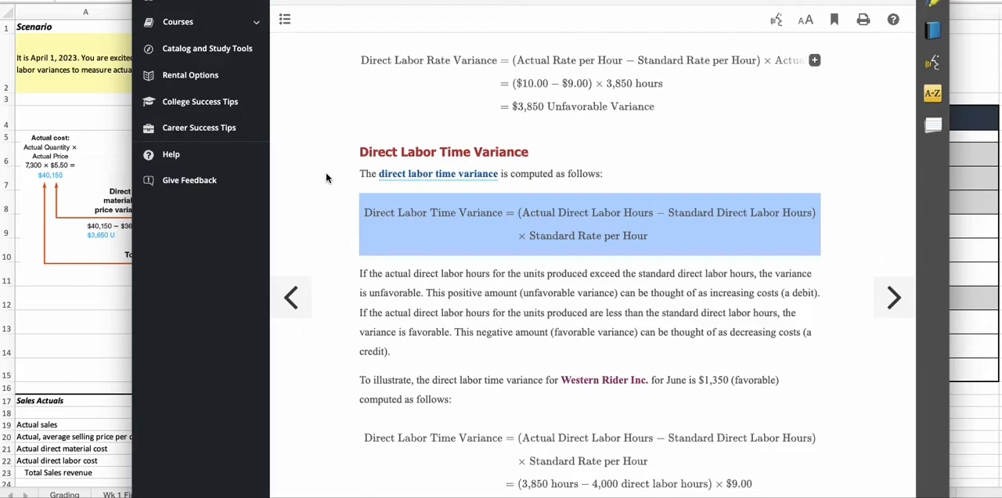
- Go back to textbook section 23-3a and review the direct materials price and quantity variance formulas
left_click(292, 297)
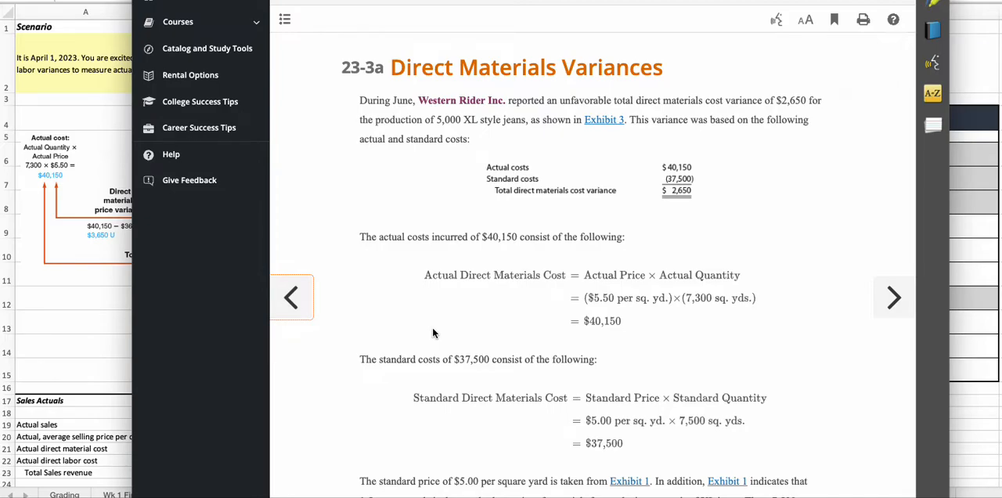
scroll(432, 333, "down", 5)
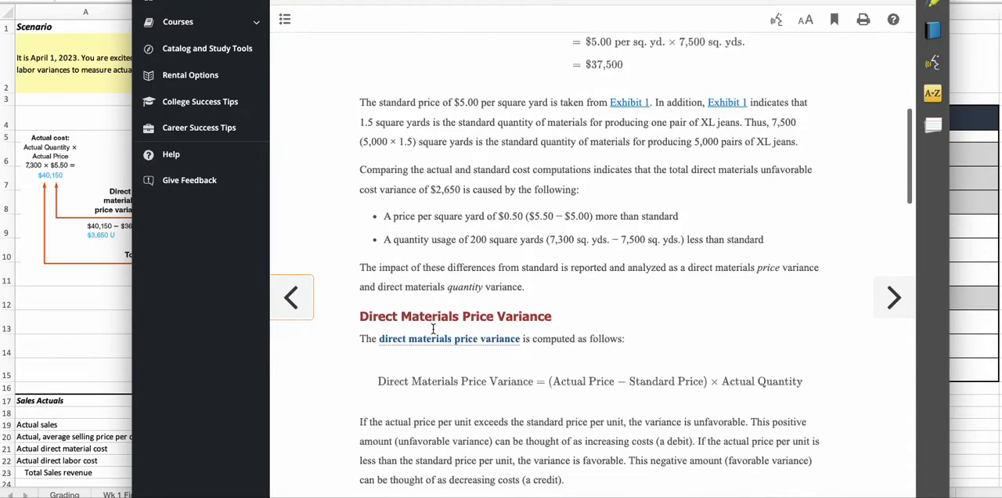
scroll(432, 329, "down", 3)
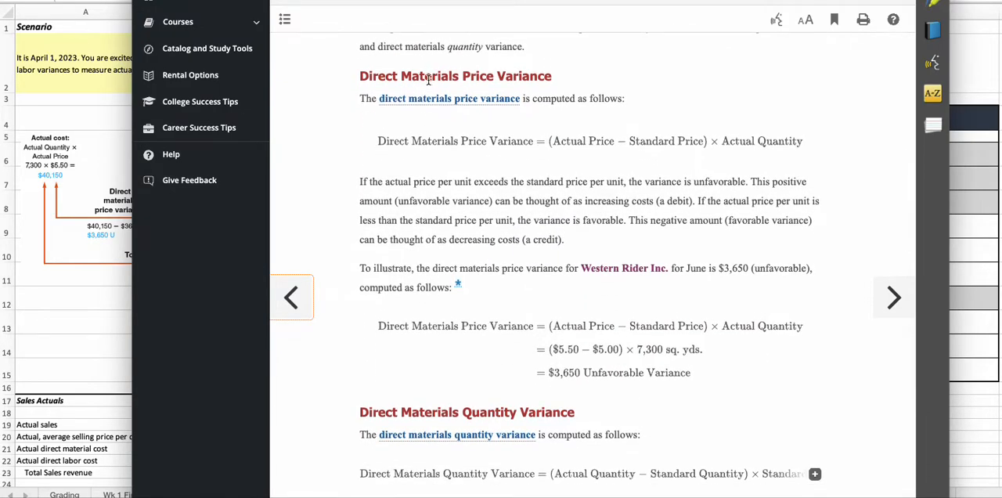
left_click(398, 150)
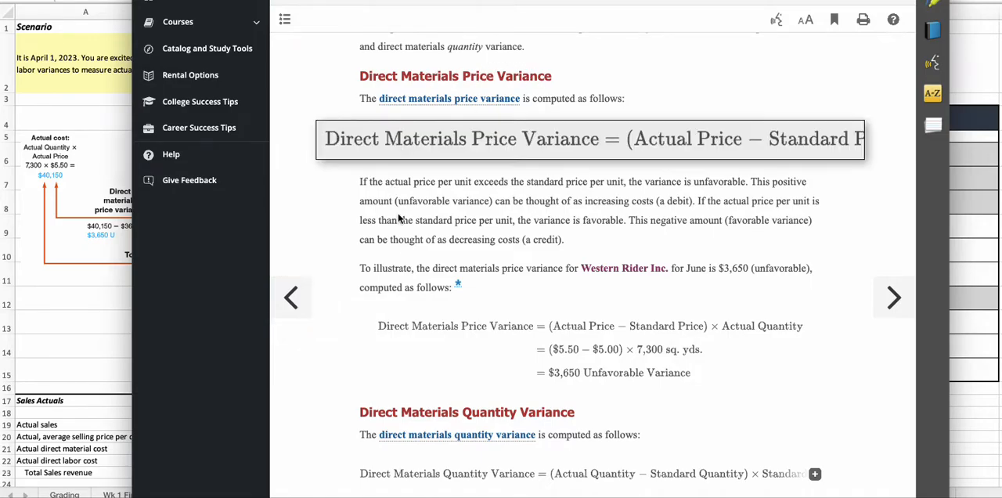
scroll(403, 244, "down", 3)
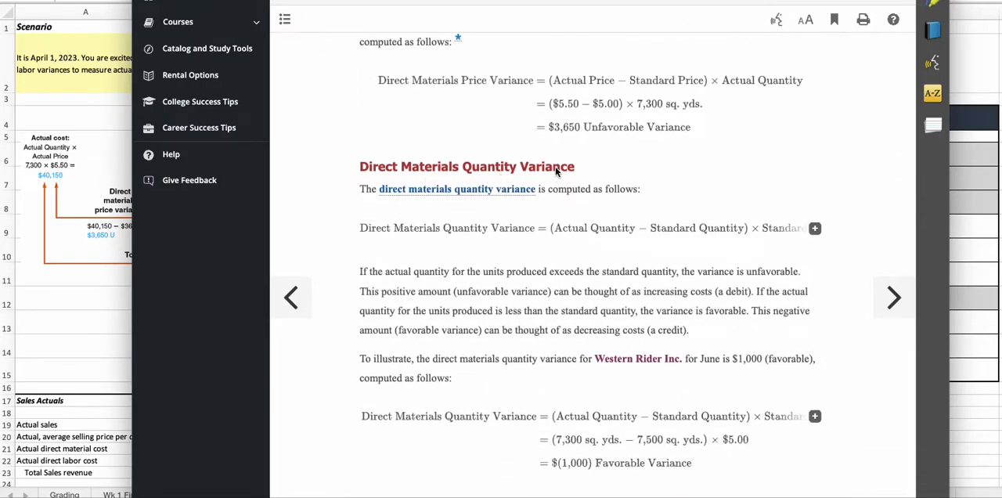
left_click(429, 227)
left_click(413, 278)
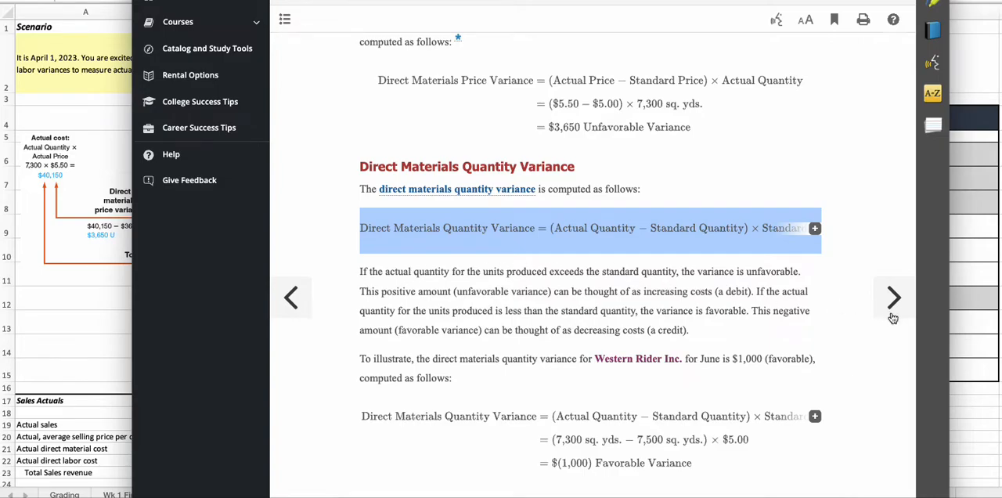
- Return to the Wk 11 Variances worksheet and examine the materials and labor variance rows and the Sales Actuals table
left_click(970, 389)
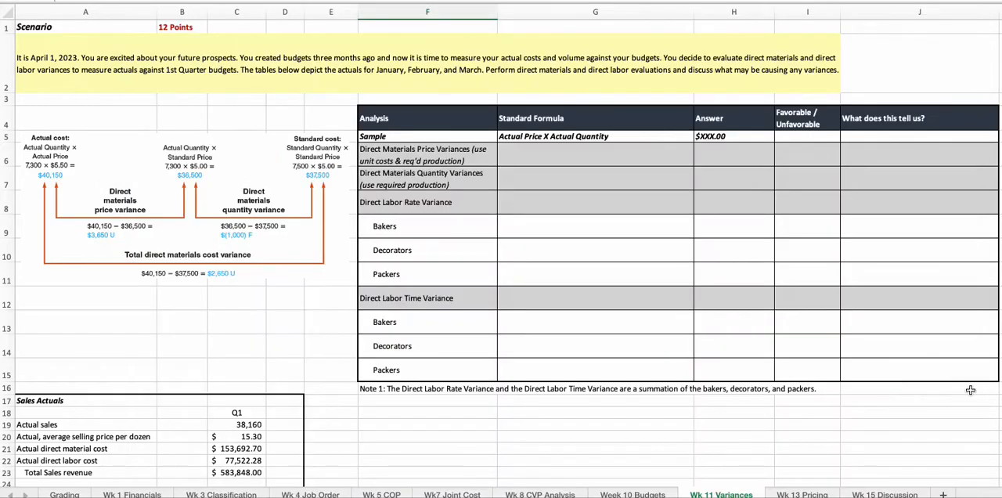
left_click(389, 154)
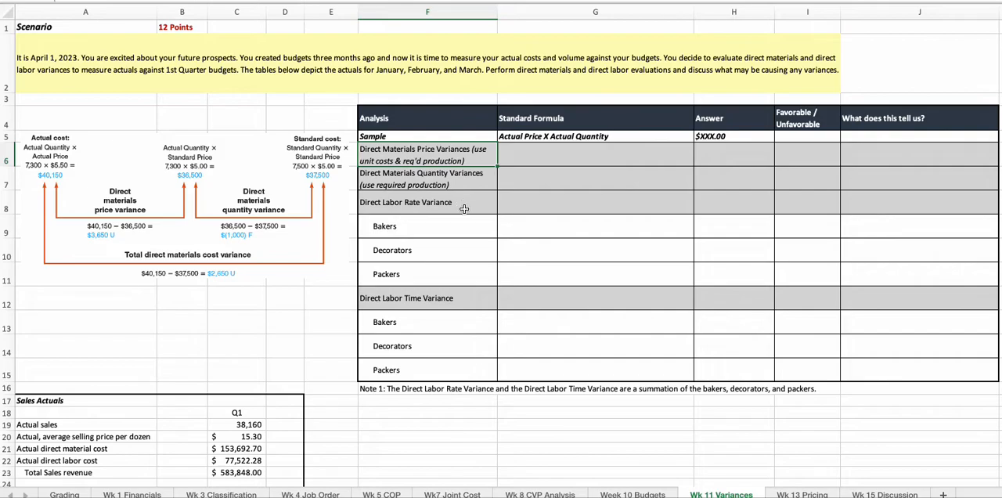
left_click(446, 185)
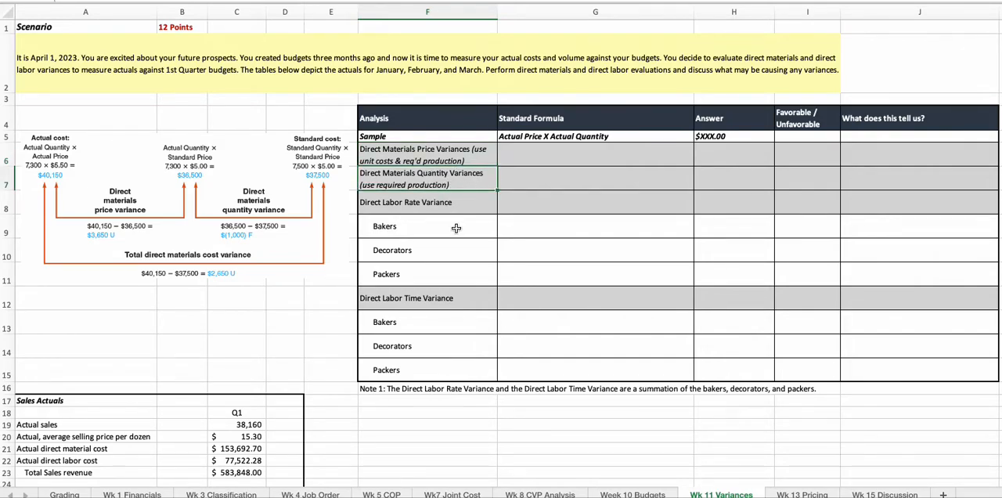
left_click(419, 205)
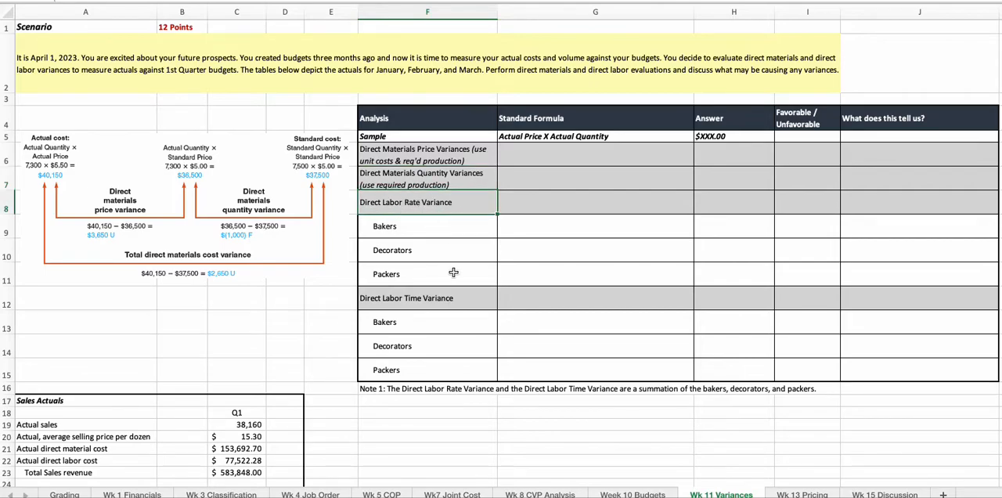
left_click_drag(440, 228, 441, 266)
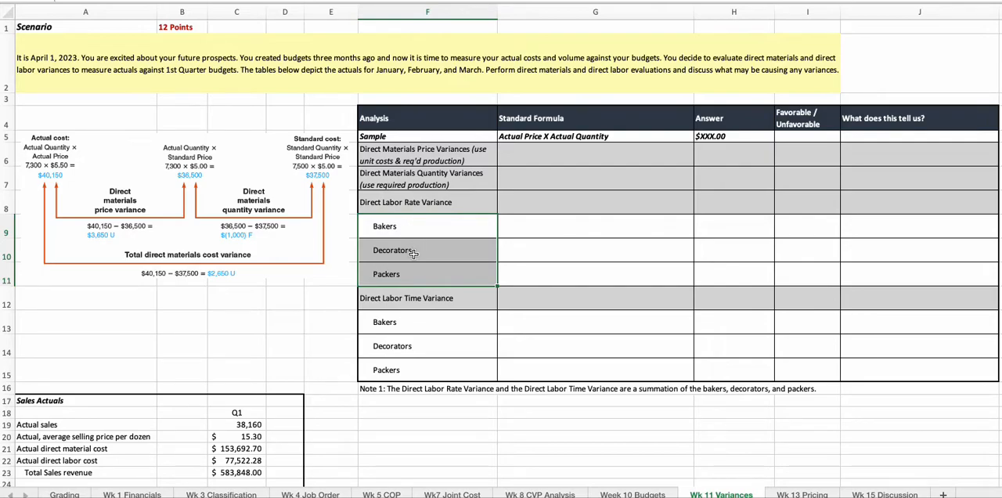
left_click(399, 305)
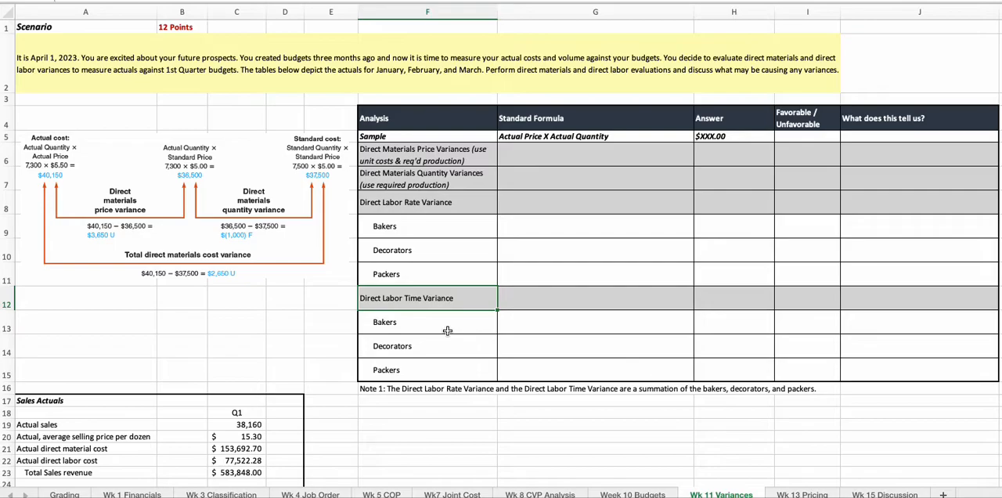
left_click(45, 399)
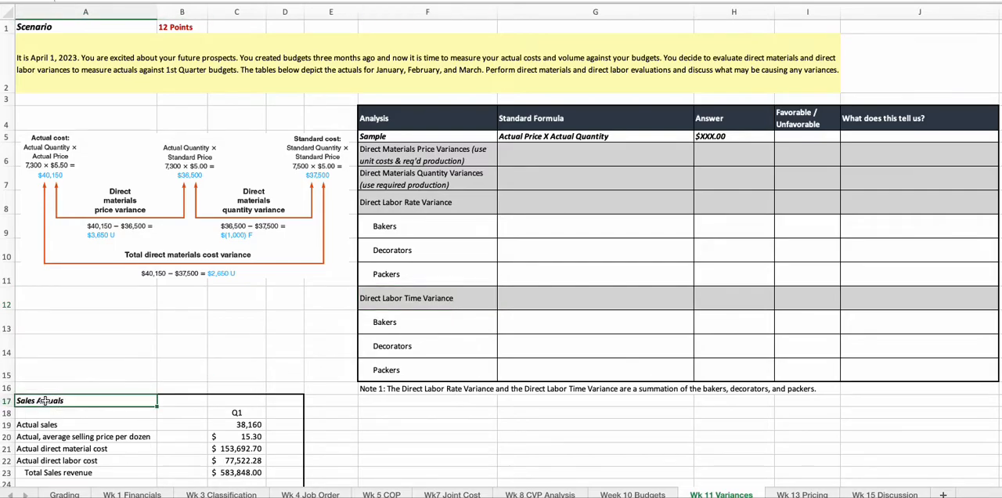
scroll(45, 400, "down", 3)
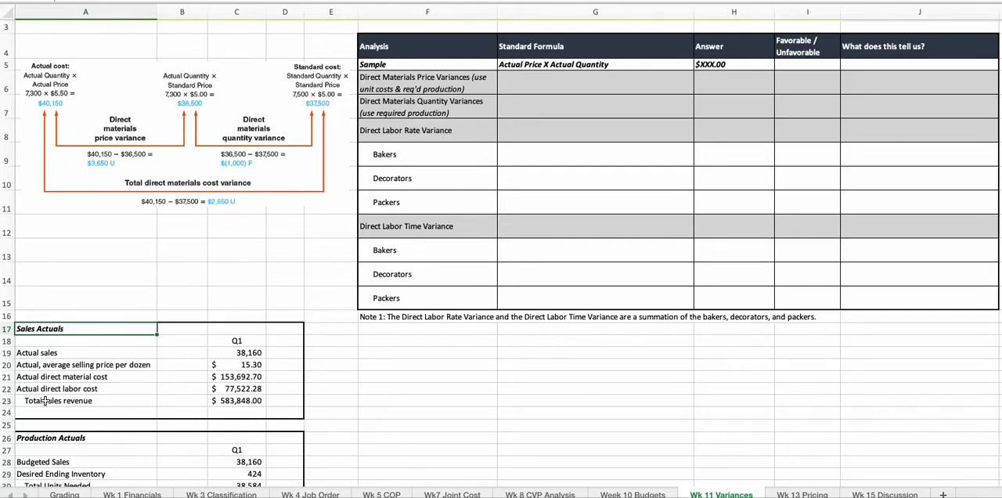
- Enter the order-of-operations examples 1+5*5 in G18 and (1+5)*5 in G19 as plain text
left_click(516, 342)
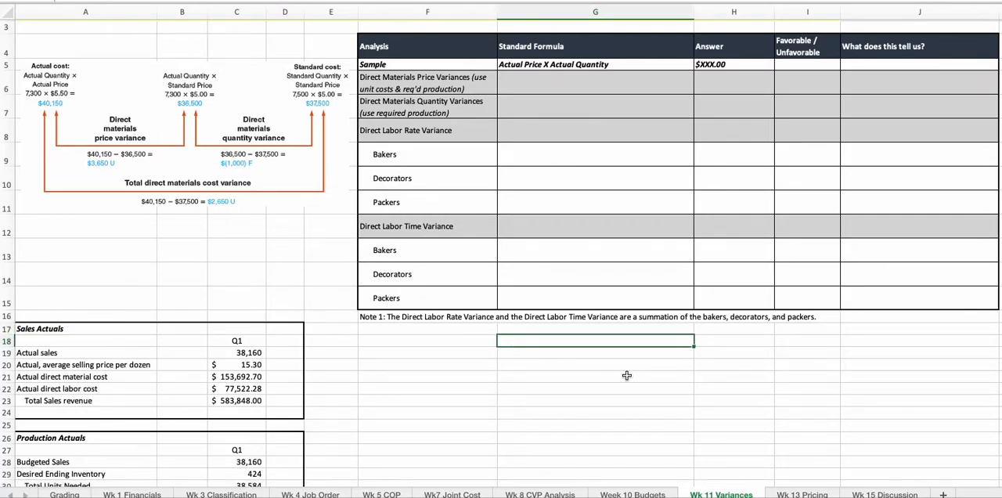
type("1+5*5")
key("Return")
type("(1+5)*5")
key("Return")
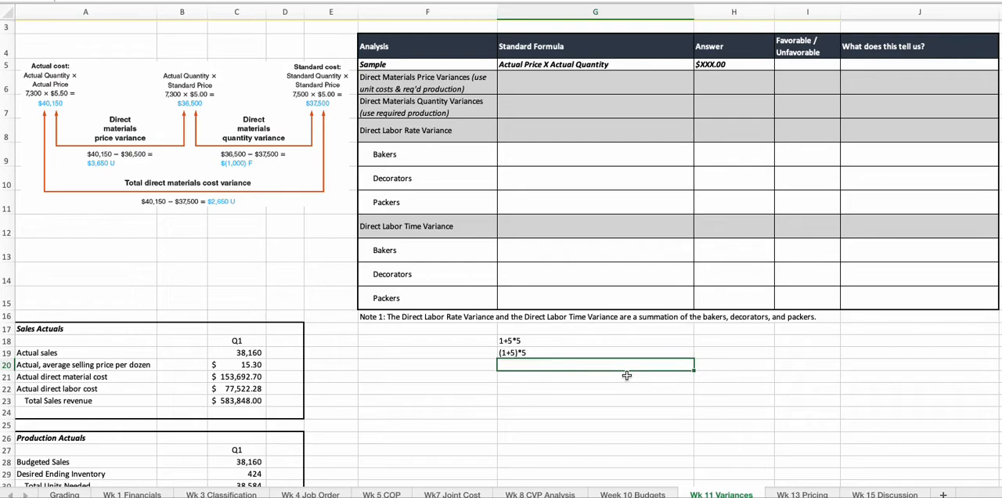
- Calculate =1+5*5 in H18 and =(1+5)*5 in H19, and clear the examples from G18:H19
left_click(736, 340)
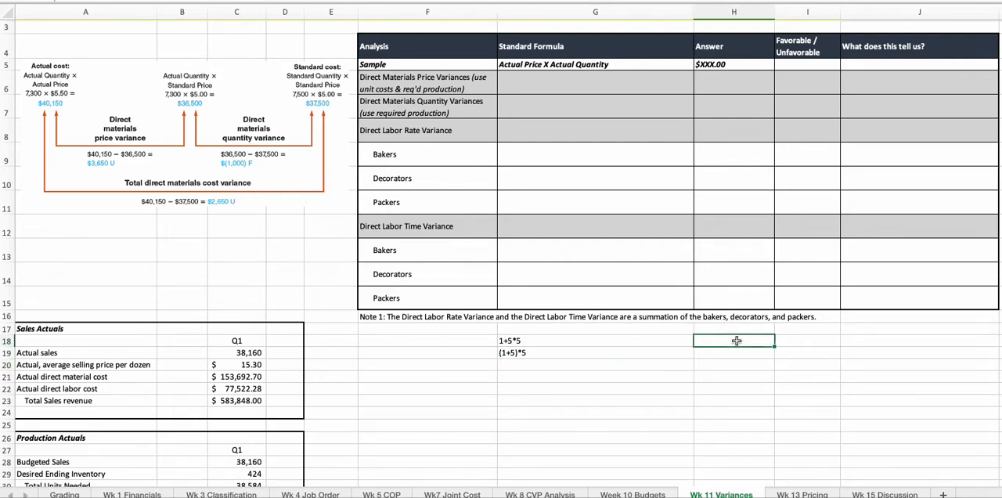
type("=1+5*5")
key("Return")
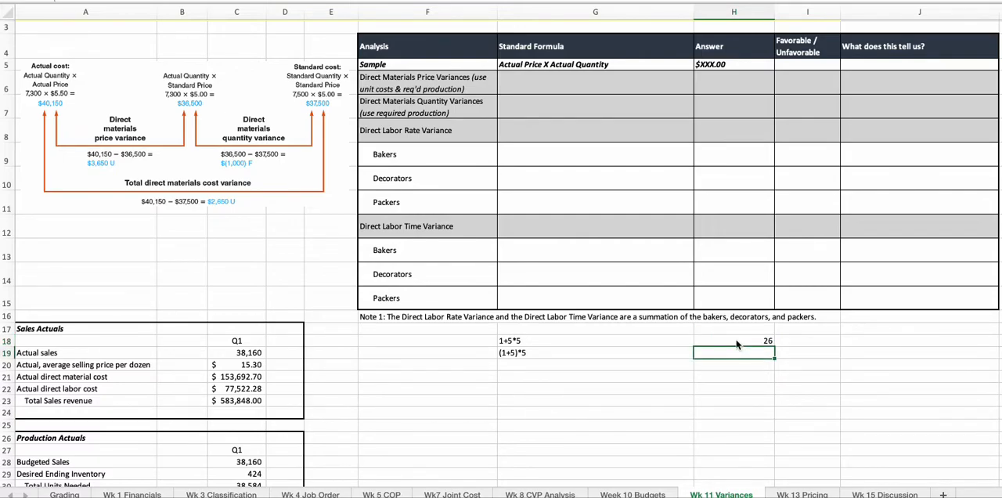
type("=(1+5)*5")
key("Return")
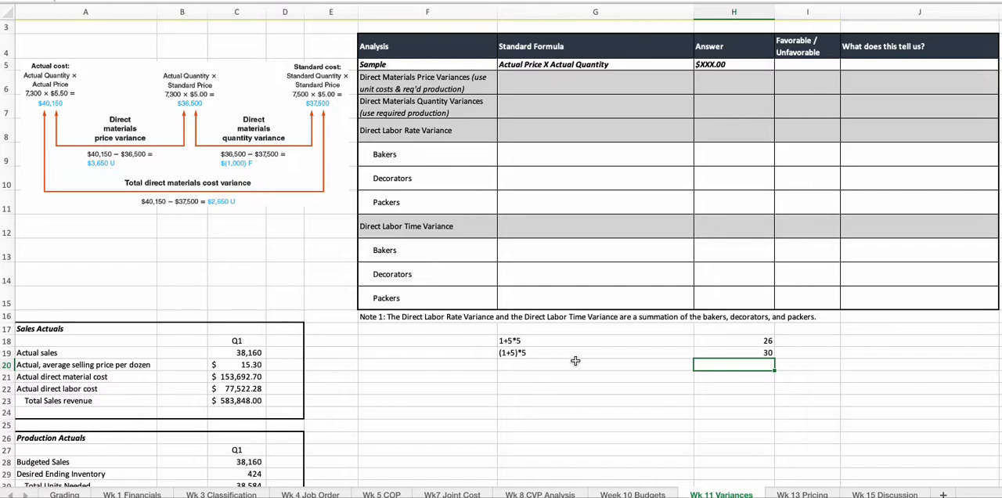
left_click_drag(516, 340, 756, 346)
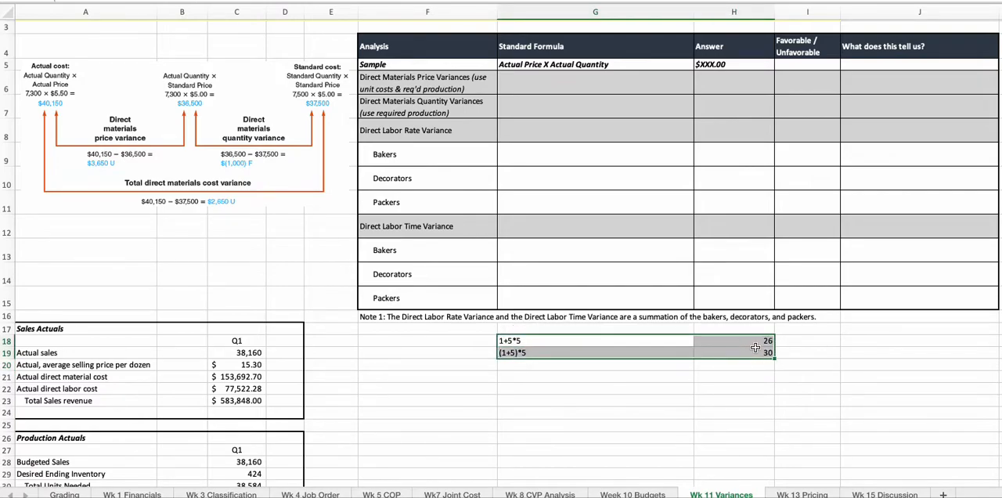
key("Delete")
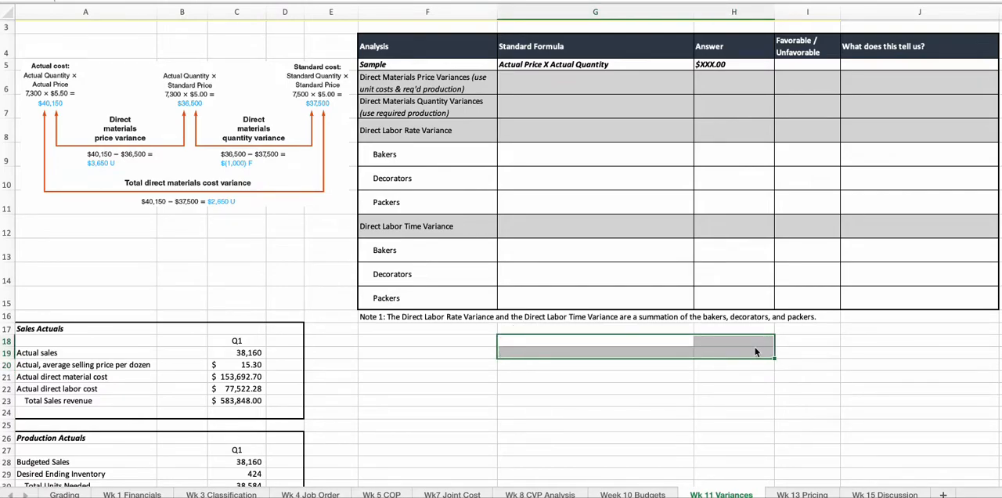
- Enter "(Actual Price - Standard Price) X Actual Quantity" as the standard formula for Direct Materials Price Variances in G6
left_click(529, 83)
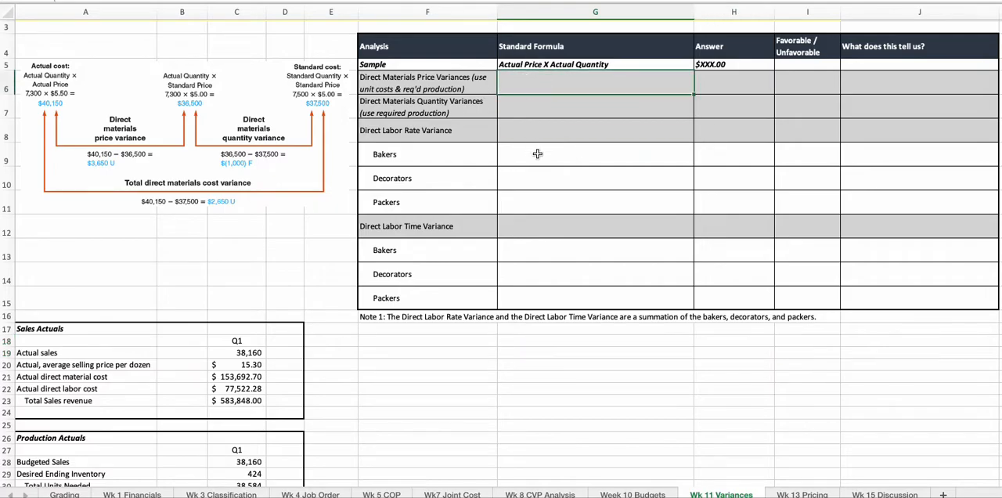
scroll(540, 156, "up", 3)
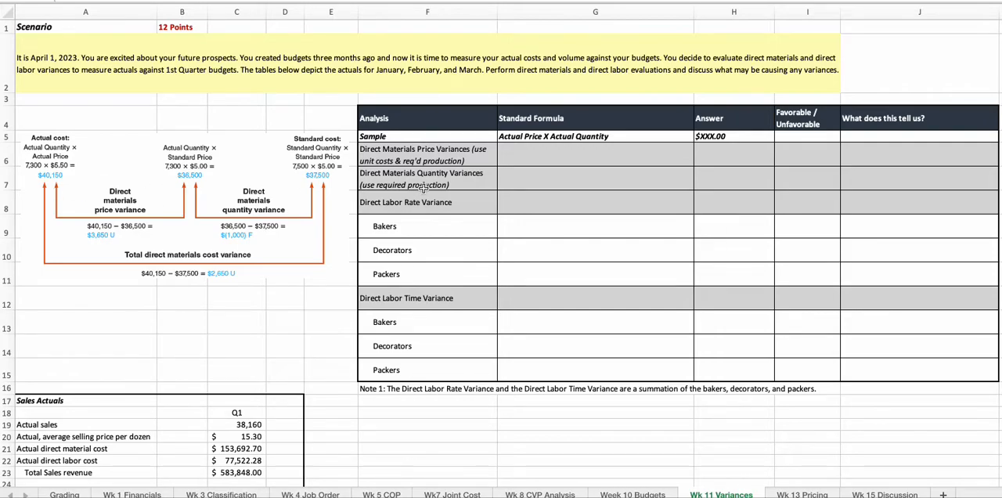
left_click(550, 159)
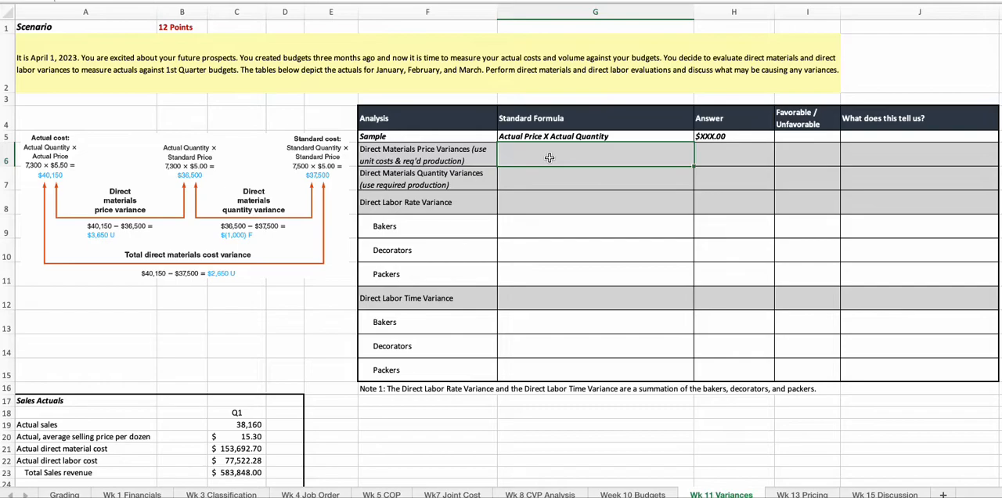
type("(Actual")
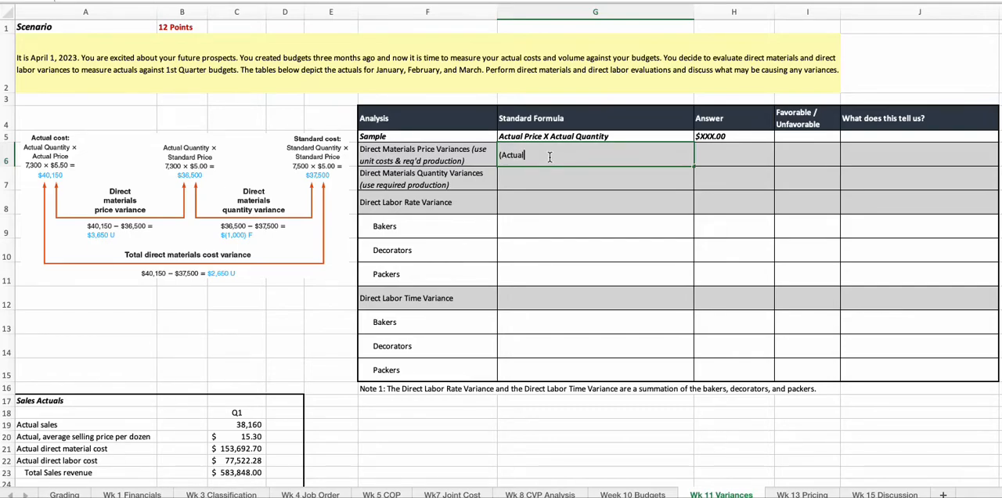
type(" Price - Standard Price) X Actual Quantith")
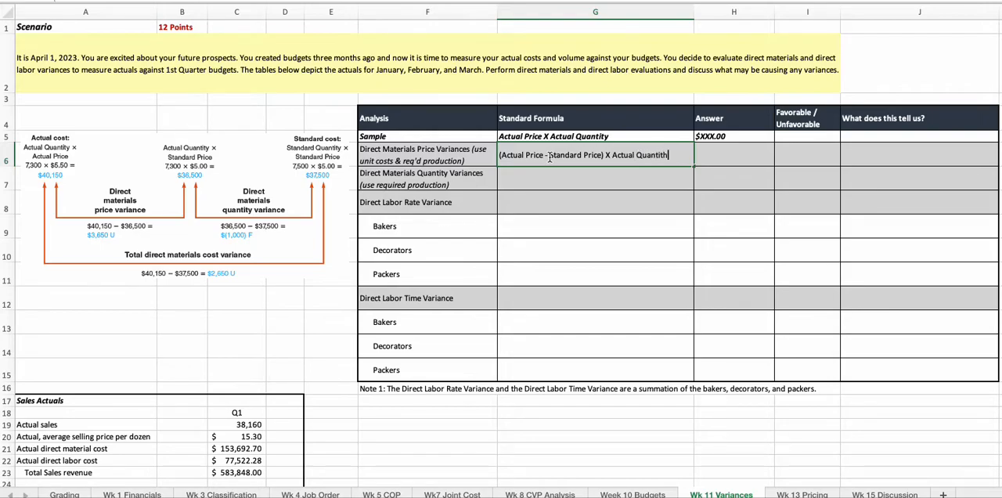
key("BackSpace")
type("y")
key("Tab")
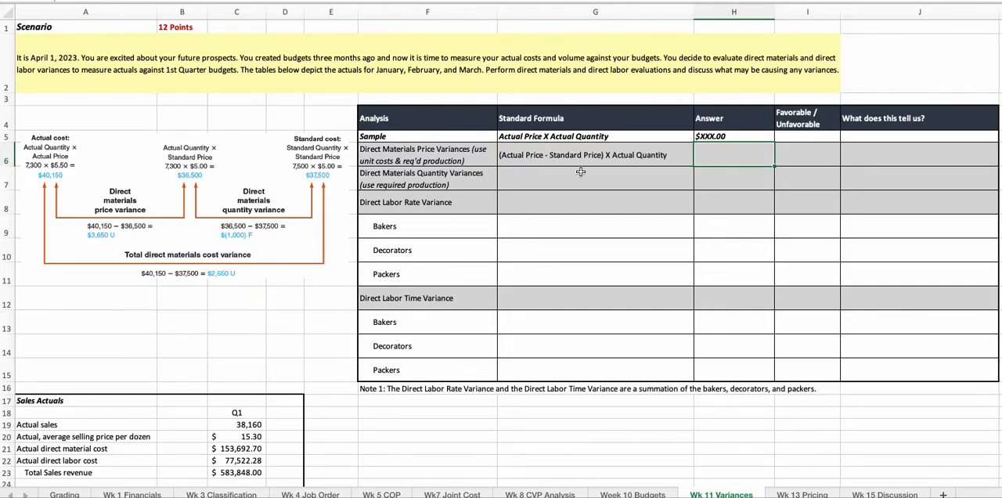
- Examine the Sales Actuals table and the production and materials sections of the Week 10 Budgets sheet, and return to Wk 11 Variances
left_click(100, 399)
scroll(100, 398, "down", 3)
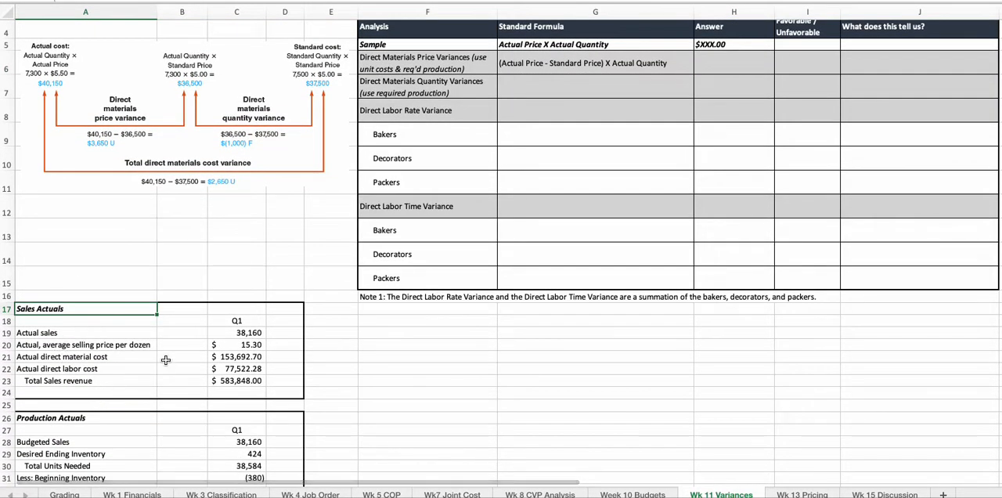
scroll(166, 368, "up", 3)
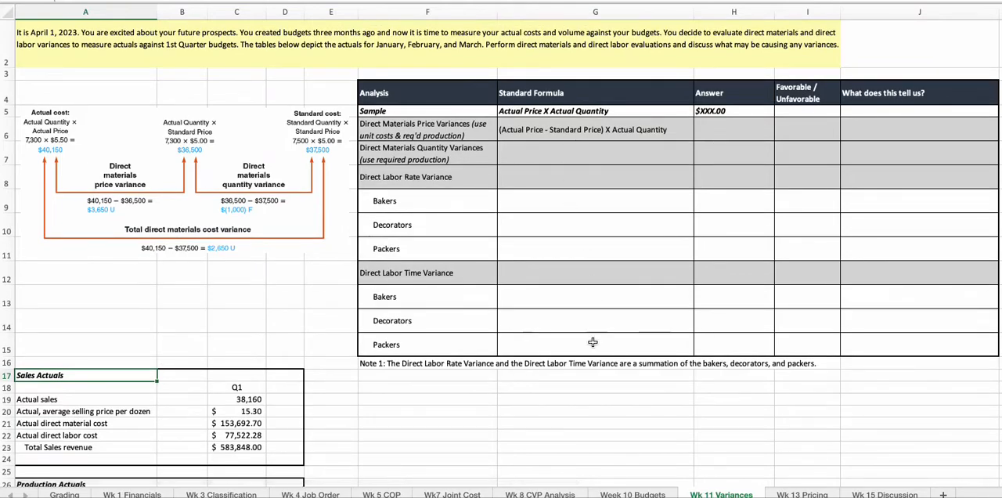
left_click(634, 494)
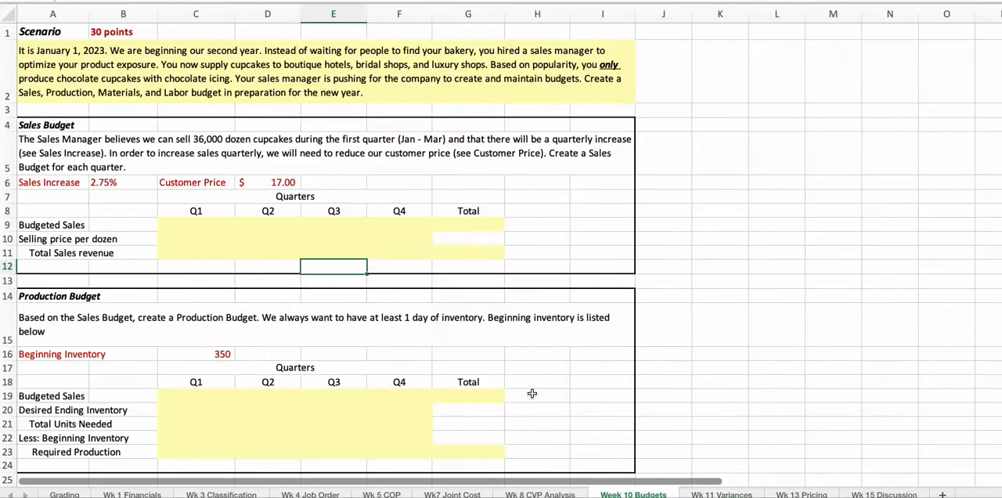
scroll(440, 404, "down", 2)
scroll(440, 404, "down", 8)
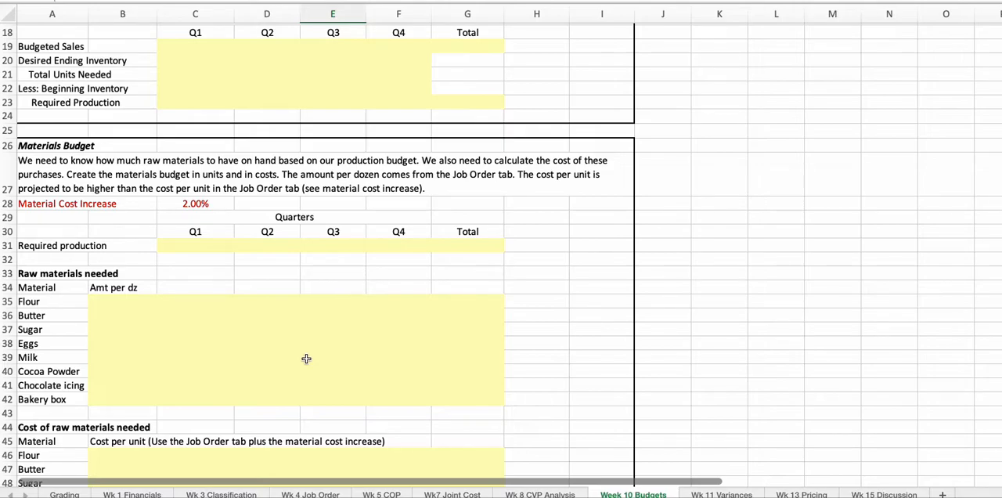
left_click(716, 494)
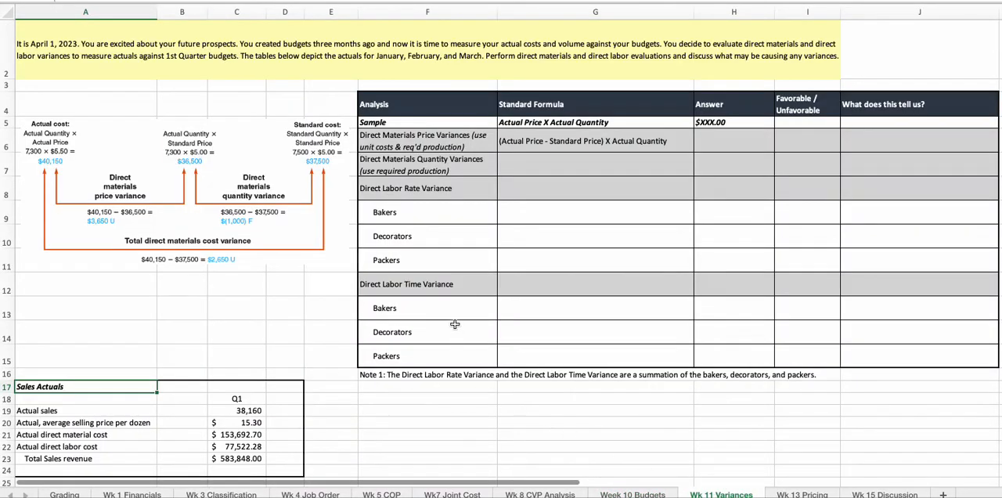
scroll(455, 322, "up", 1)
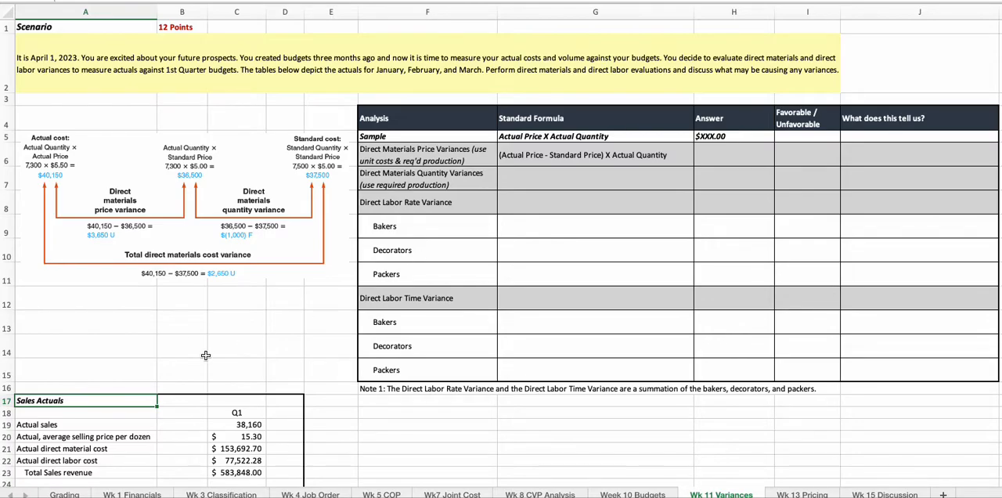
- Examine the Q1 total material cost in C59 and the actual price per dozen in D59 of Materials Actuals
scroll(205, 355, "down", 5)
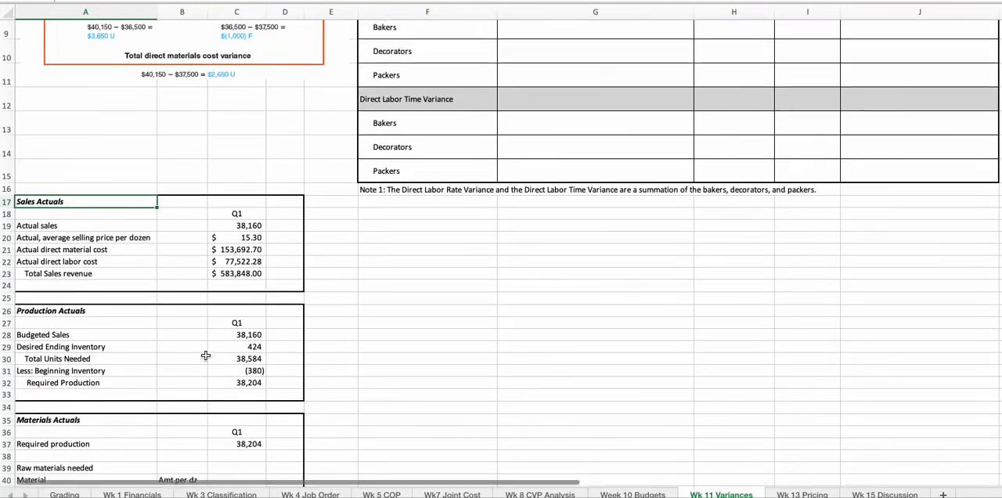
scroll(205, 355, "down", 2)
scroll(205, 356, "down", 2)
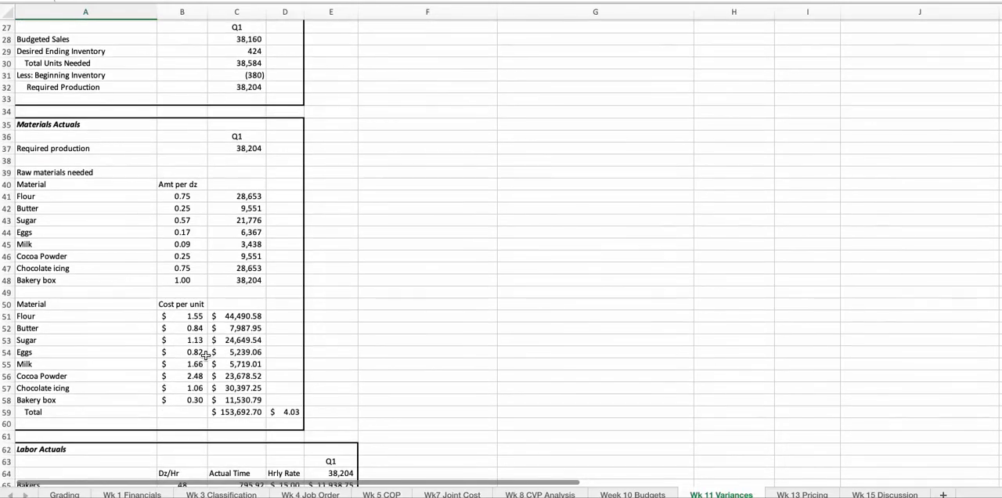
left_click(292, 411)
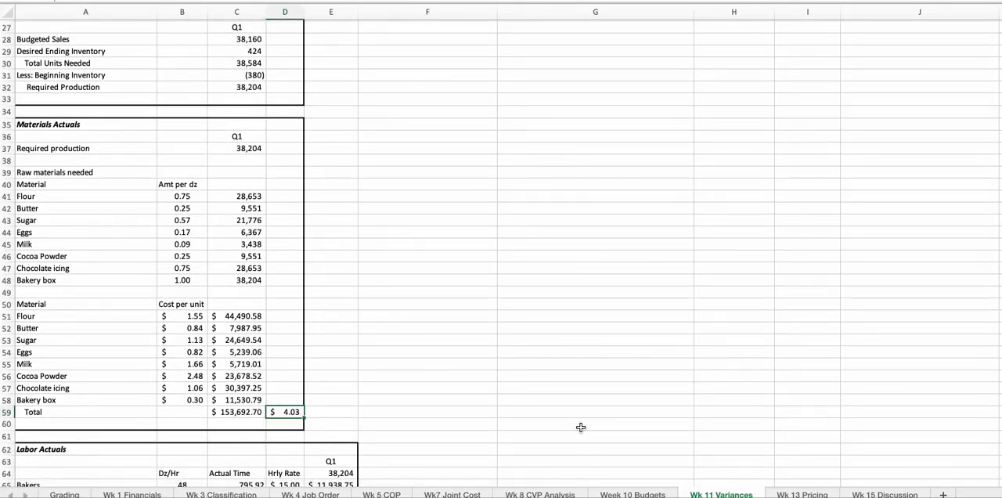
left_click(245, 412)
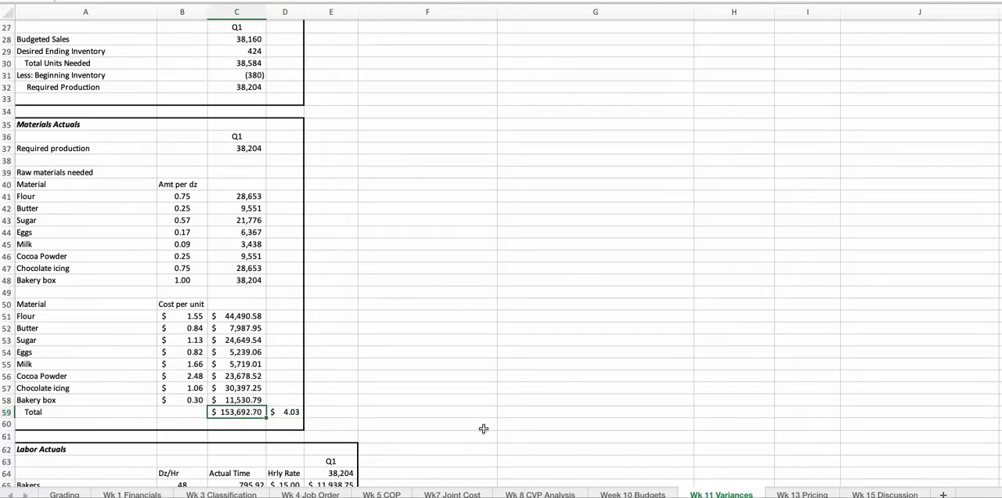
left_click(287, 410)
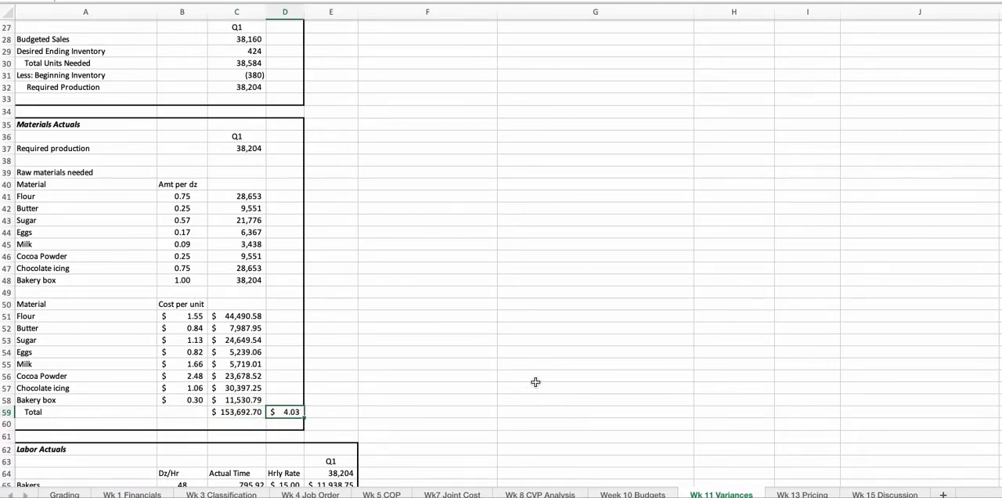
- Start the Direct Materials Price Variances answer in H6 with an open parenthesis, the actual price per dozen in D59, and a minus sign
scroll(535, 381, "up", 3)
scroll(535, 382, "up", 8)
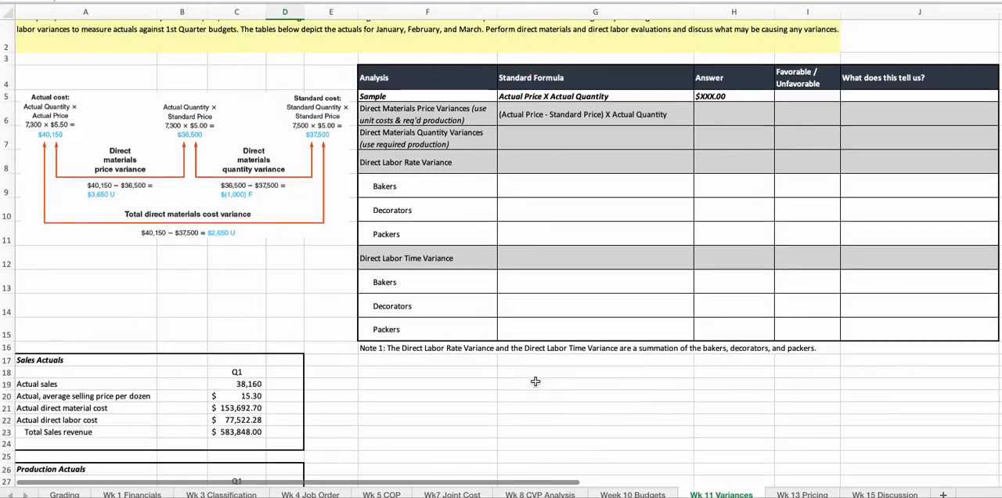
scroll(535, 381, "up", 1)
left_click(706, 141)
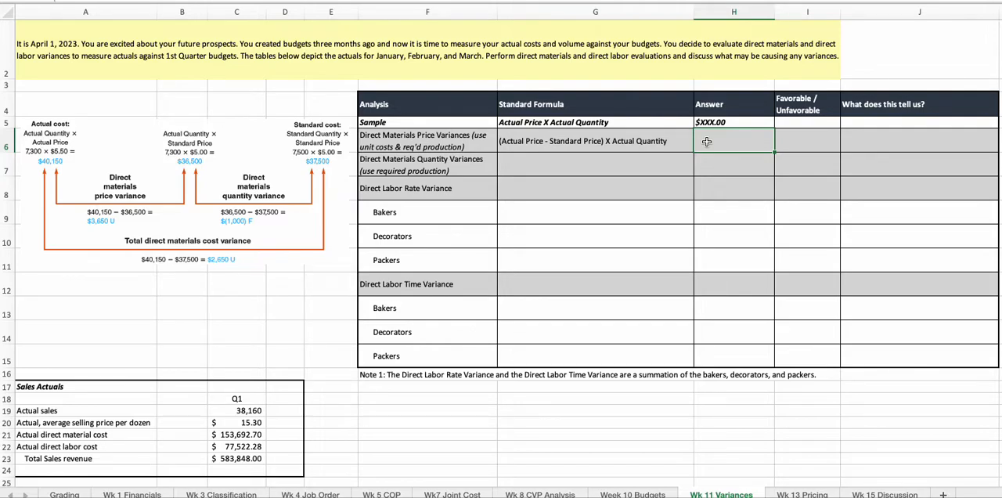
type("=(")
scroll(288, 361, "down", 4)
scroll(289, 360, "down", 15)
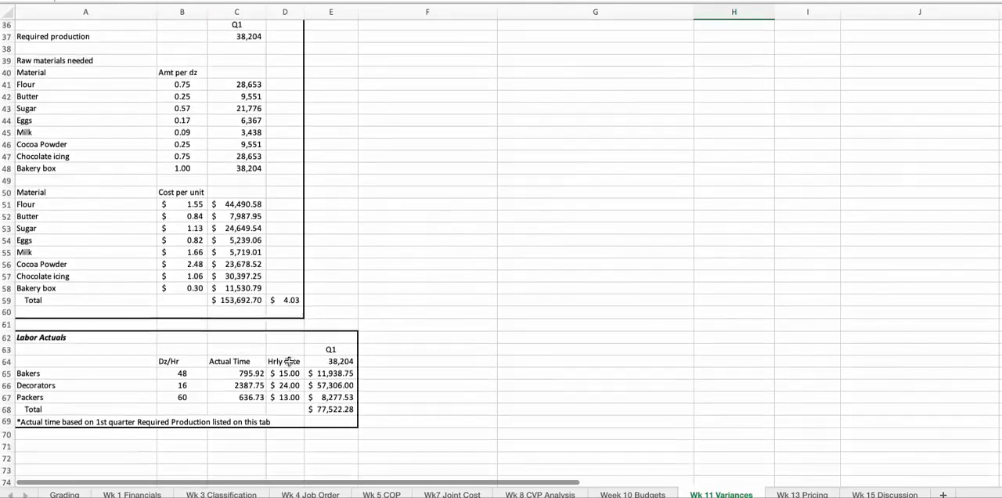
left_click(289, 292)
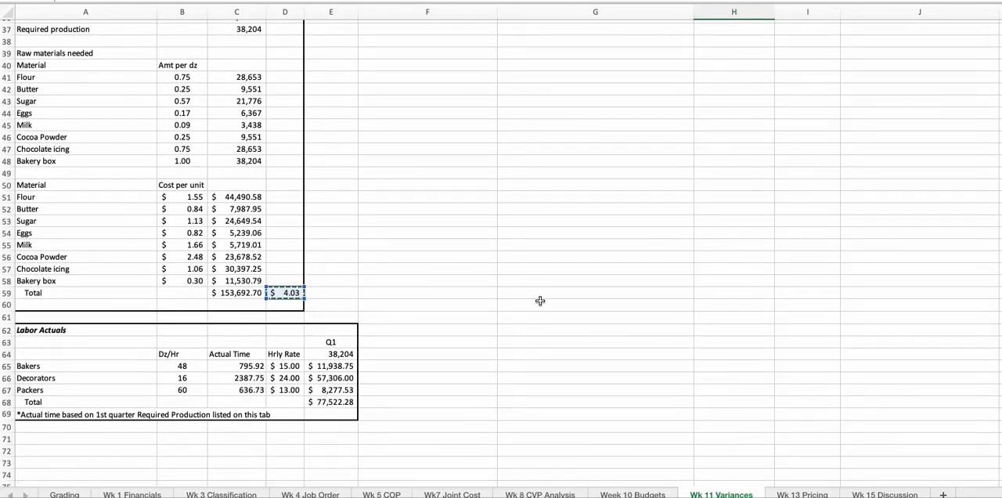
type("-")
- Add the standard price to the formula by referencing the Q1 price per dozen in C55 of the Week 10 Budgets sheet
left_click(630, 494)
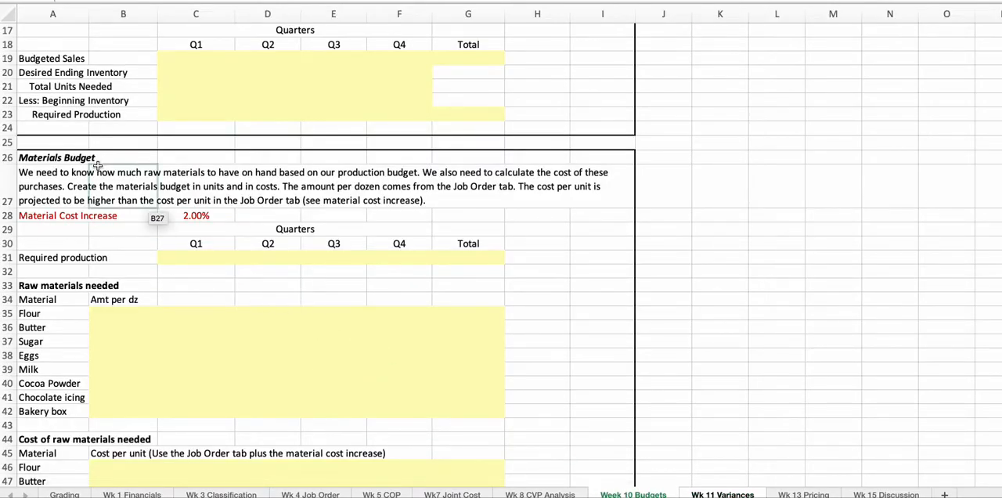
scroll(209, 237, "down", 5)
scroll(209, 238, "down", 2)
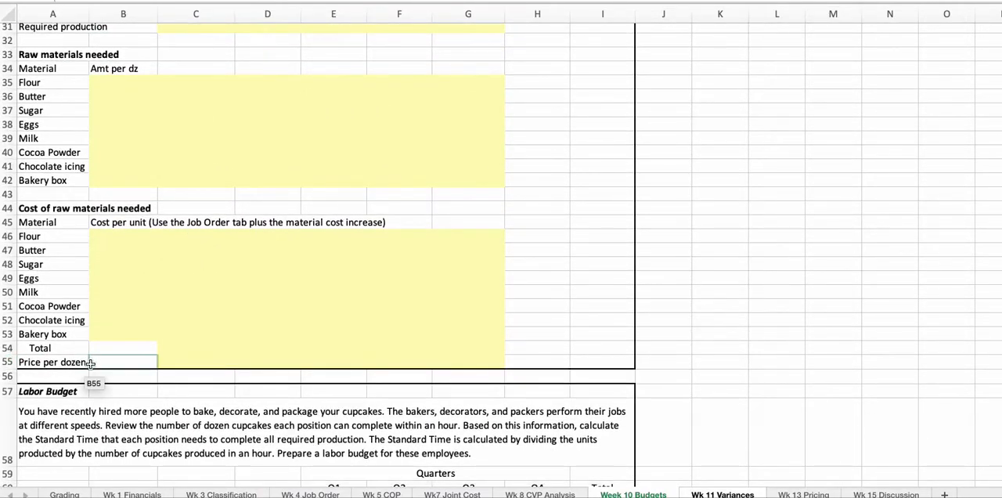
left_click(188, 362)
key("super+c")
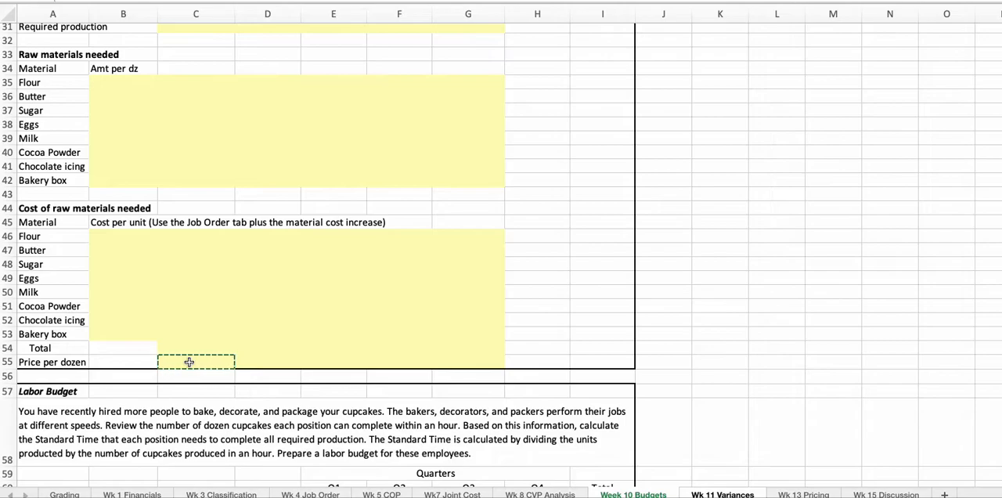
key("Escape")
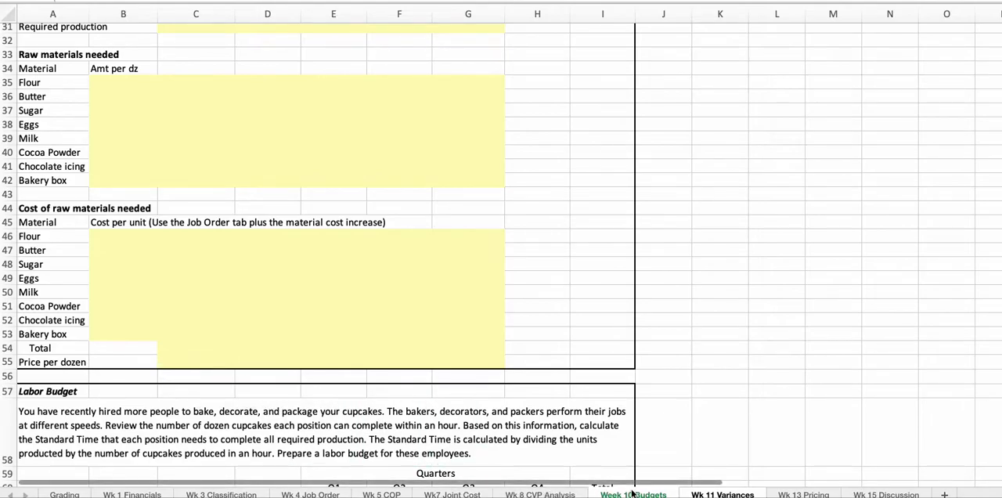
- Multiply the price difference by Required Production in C32 of Wk 11 Variances and enter the formula =(D59-'Week 10 Budgets'!C55)*'Wk 11 Variances'!C32
left_click(725, 495)
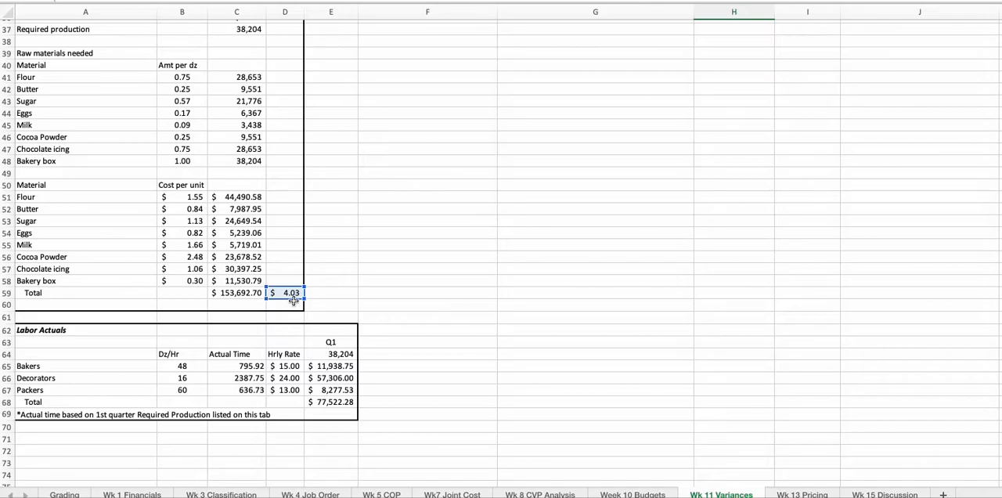
scroll(293, 300, "up", 6)
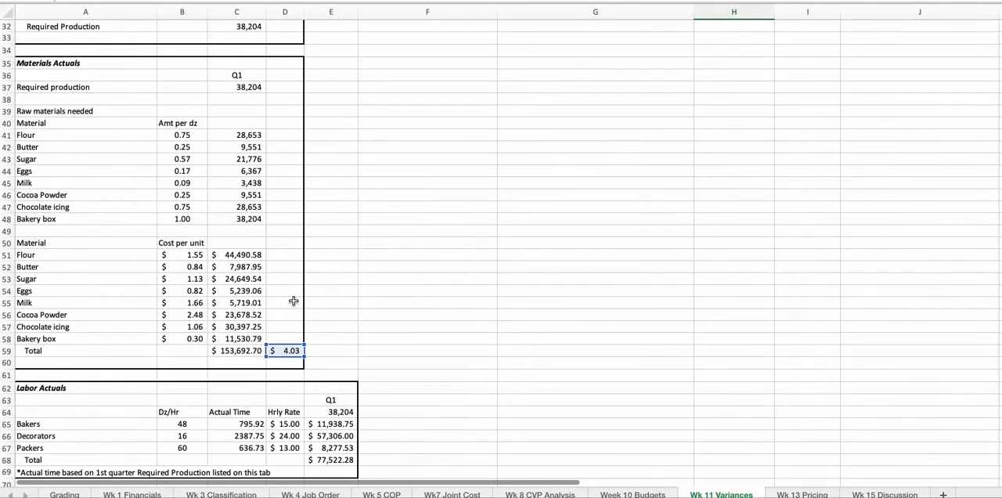
scroll(294, 301, "up", 2)
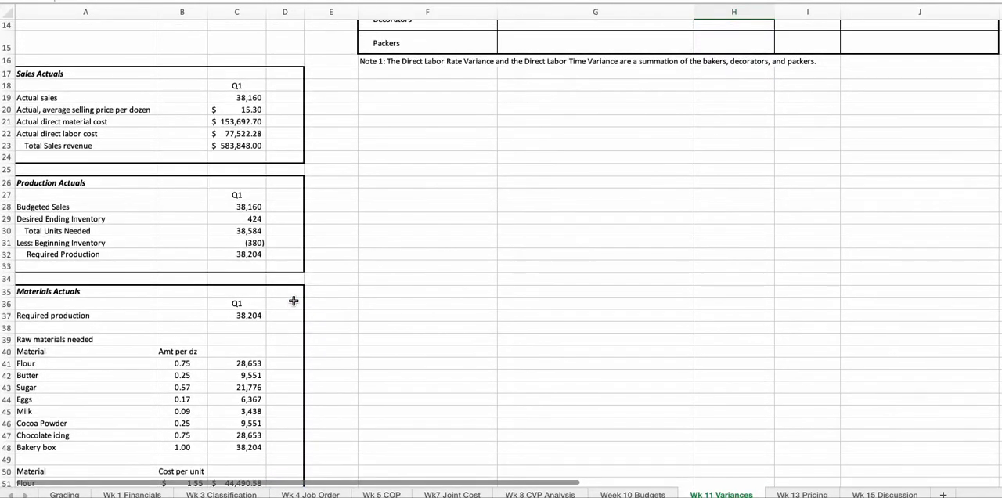
scroll(293, 301, "up", 1)
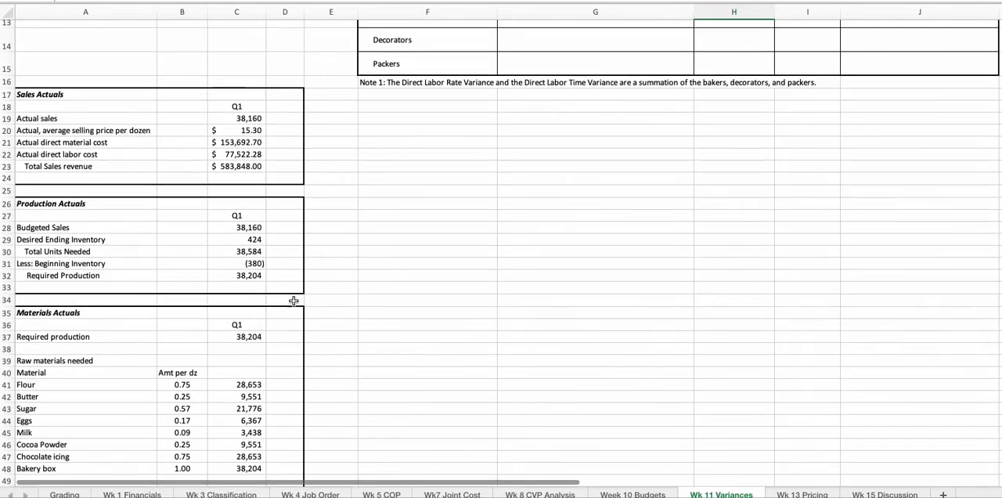
left_click(243, 278)
key("super+c")
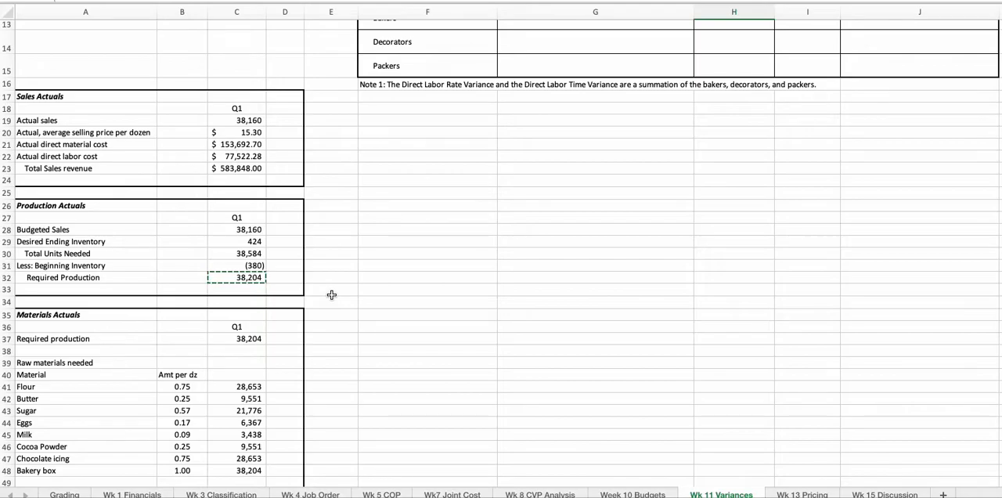
scroll(331, 295, "up", 6)
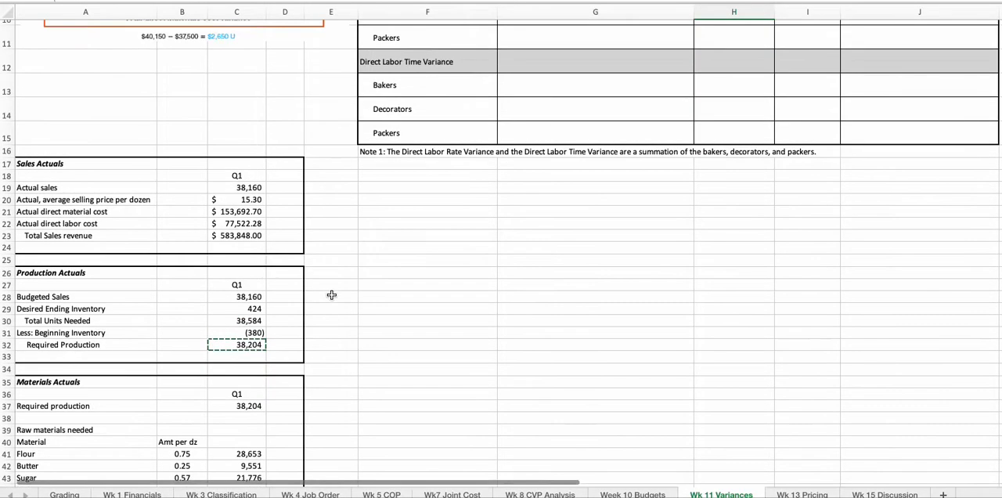
scroll(331, 294, "up", 1)
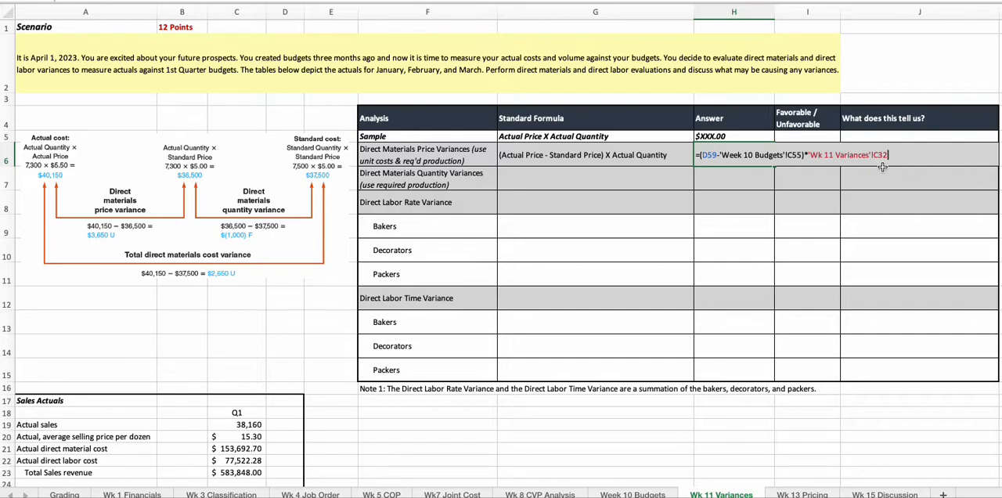
key("Return")
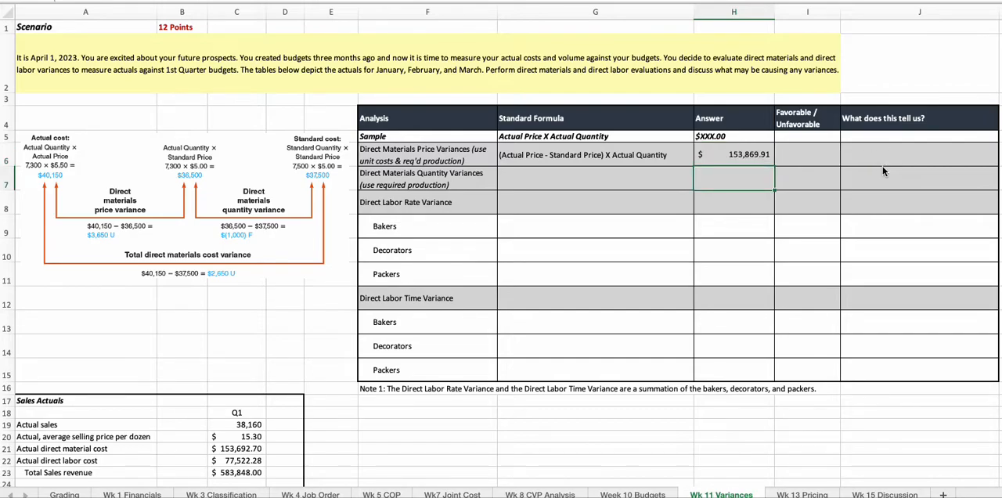
- Enter 6 as the Q1 price per dozen in C55 of Week 10 Budgets and return to the Wk 11 Variances sheet
left_click(722, 155)
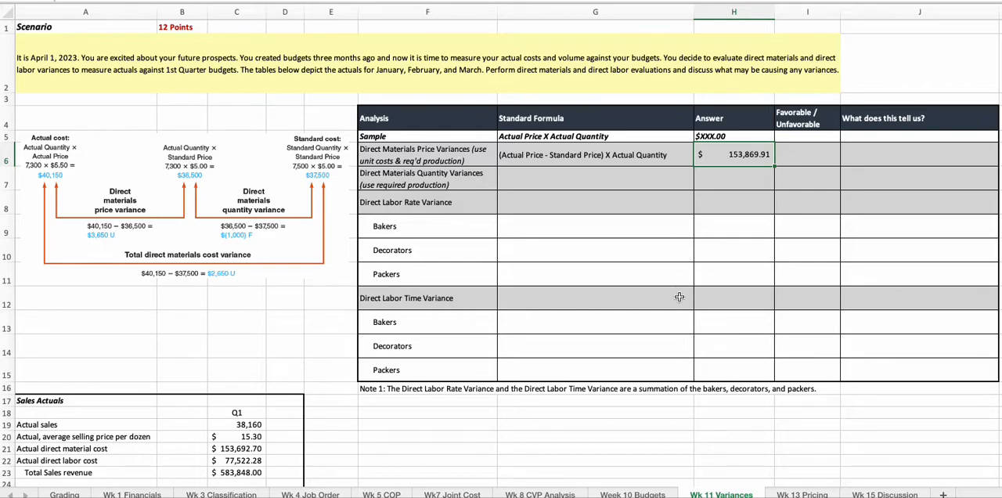
left_click(652, 493)
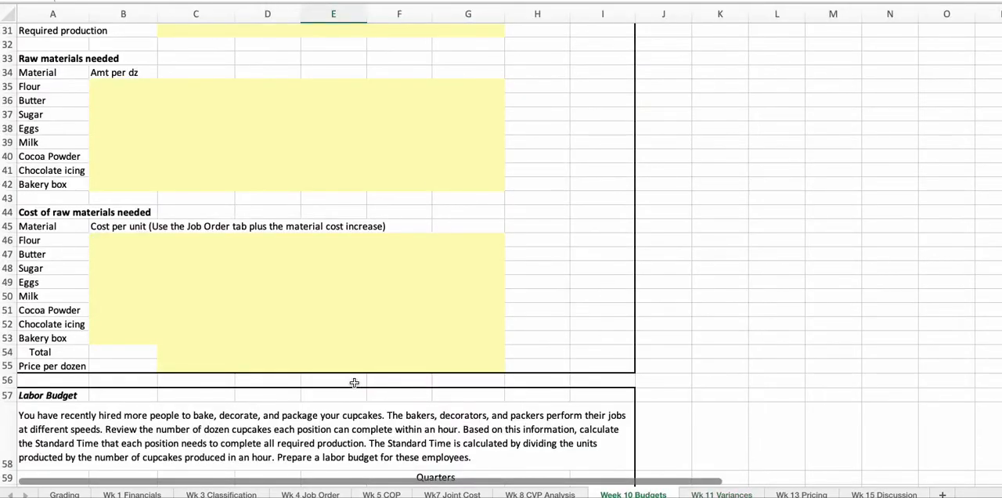
left_click(201, 365)
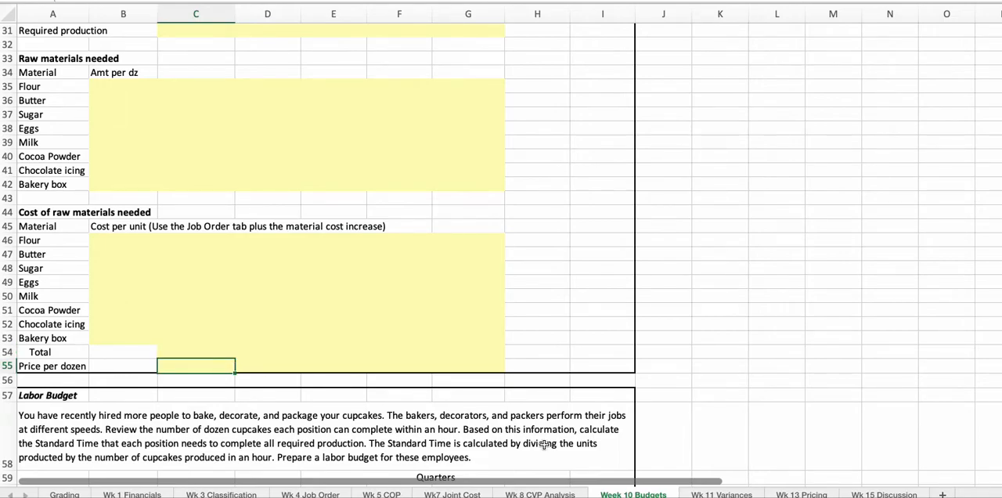
type("6")
key("Return")
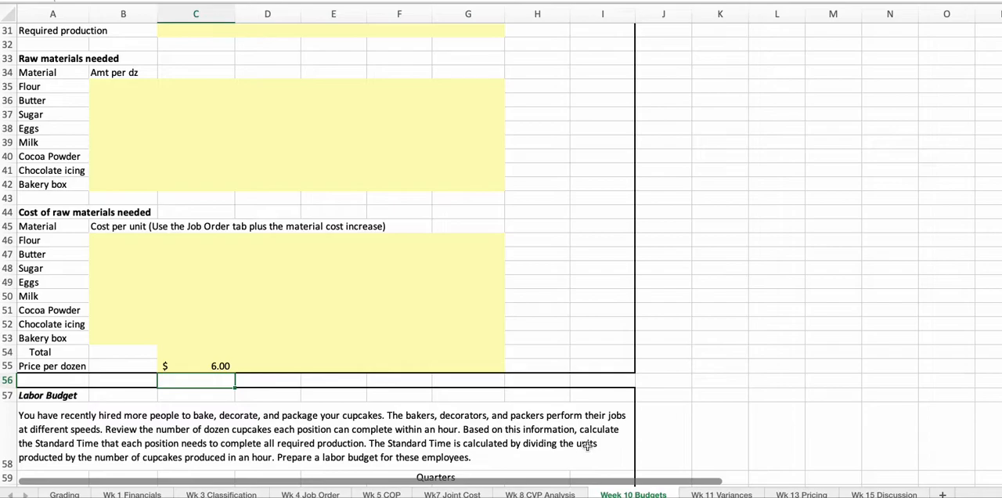
left_click(720, 493)
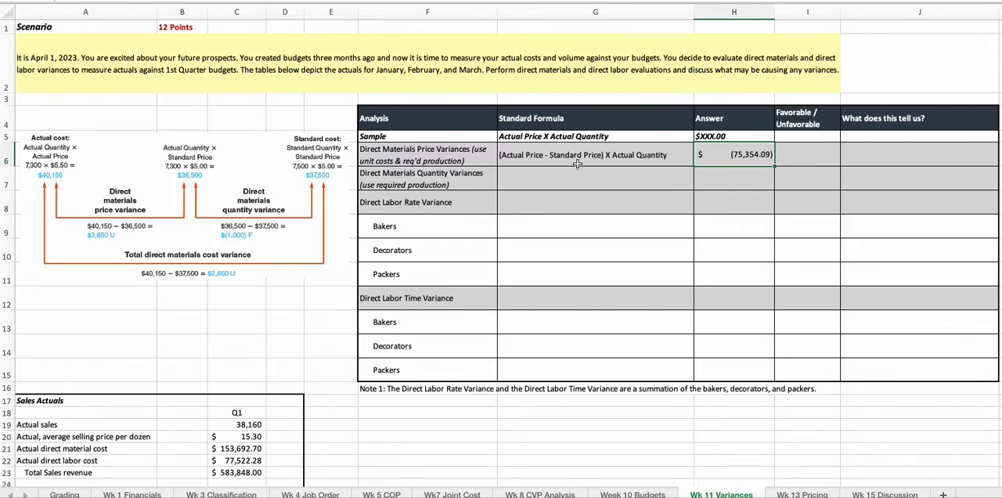
- Mark the Direct Materials Price Variances as "Favorable" in I6
left_click(811, 165)
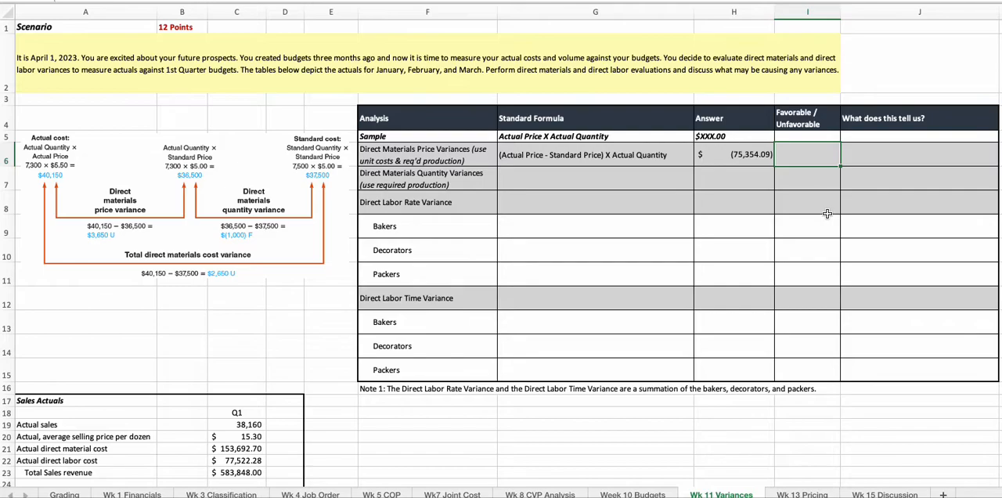
type("Favorable")
key("Tab")
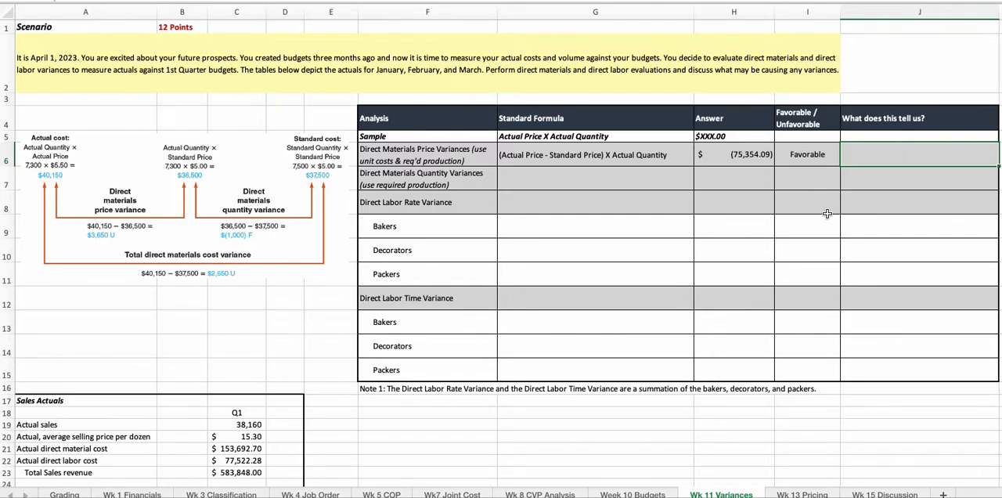
- Enter the interpretation "We controlled material price well during this period." for Direct Materials Price Variances in J6
type("We")
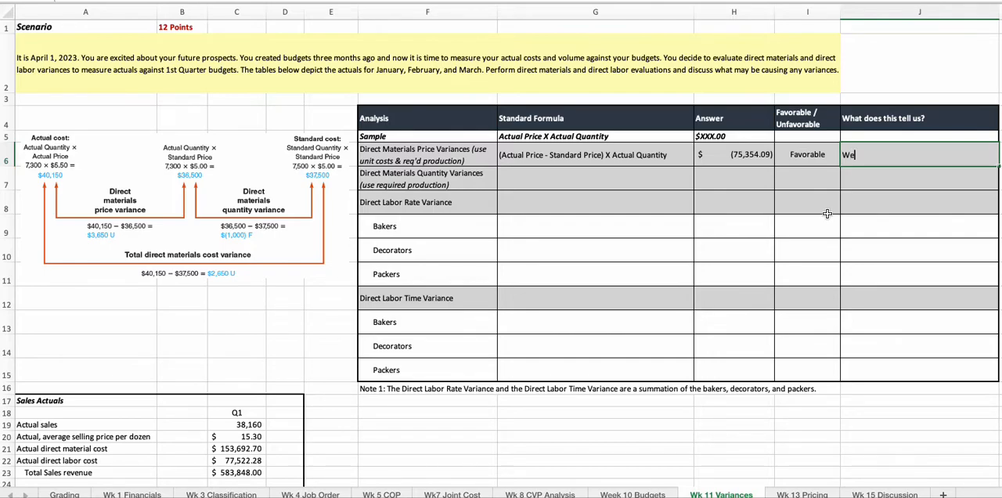
type(" controlled material price well ")
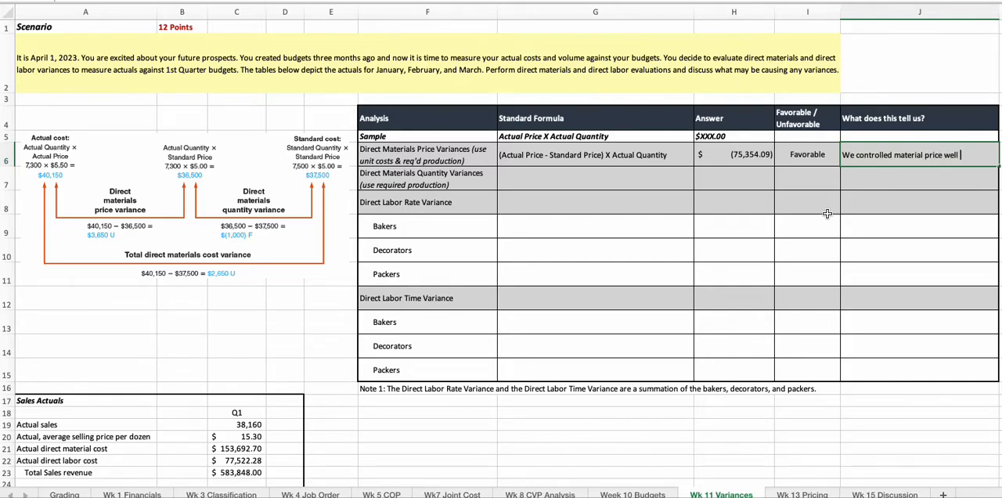
type("during this period.")
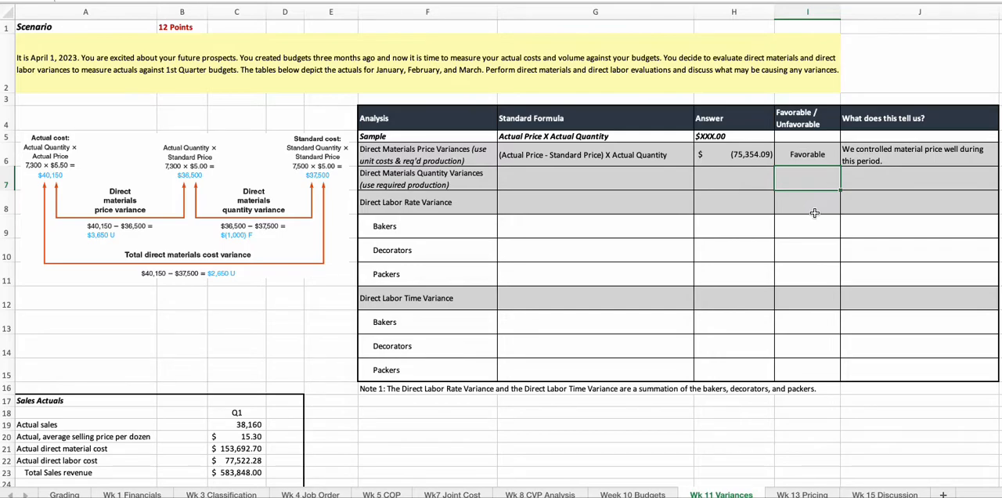
left_click(397, 204)
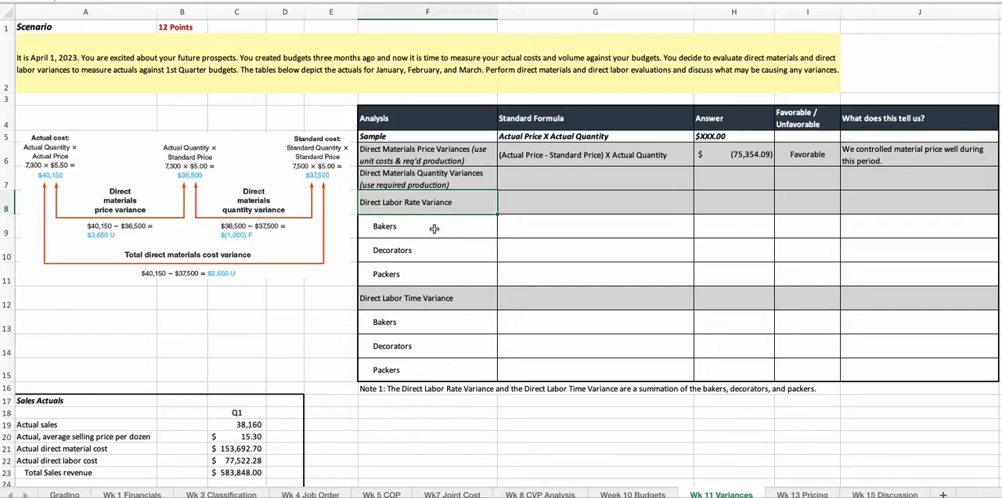
left_click(424, 300)
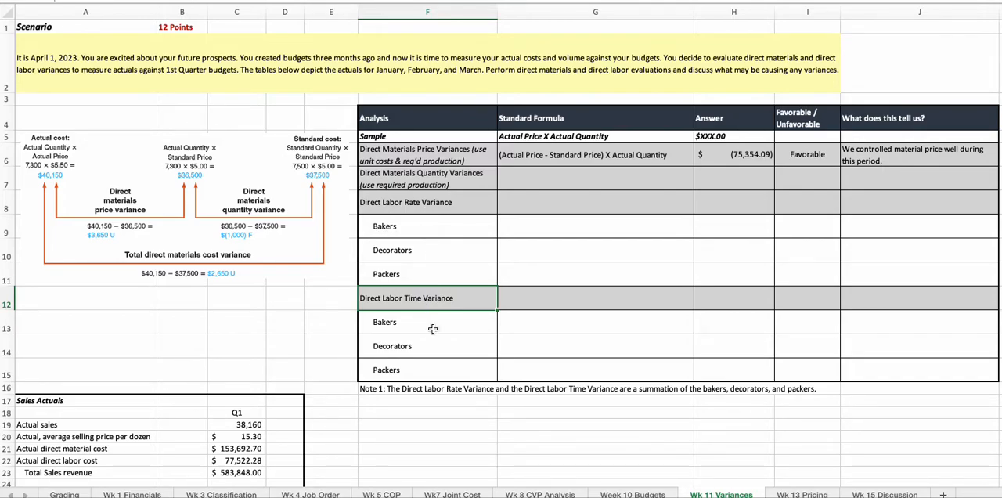
left_click(427, 202)
left_click_drag(428, 203, 889, 210)
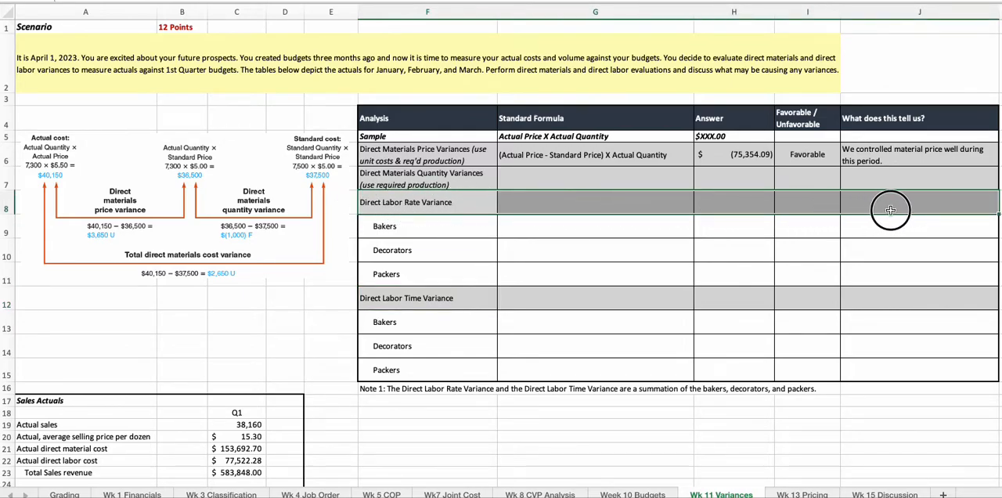
left_click(601, 207)
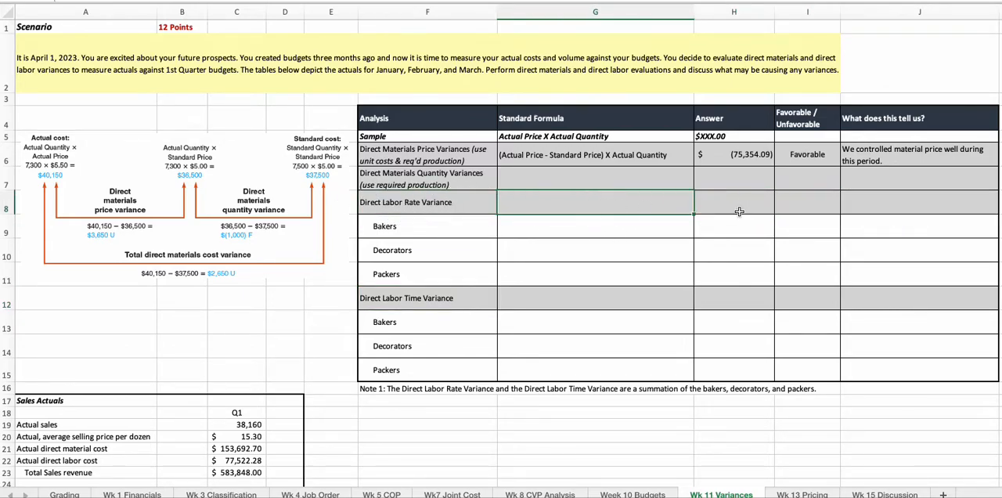
left_click(543, 228)
- Enter sample Direct Labor Rate Variance answers in H9:H11: 4,000 for Bakers, -1000 for Decorators and 700 for Packers
left_click(734, 232)
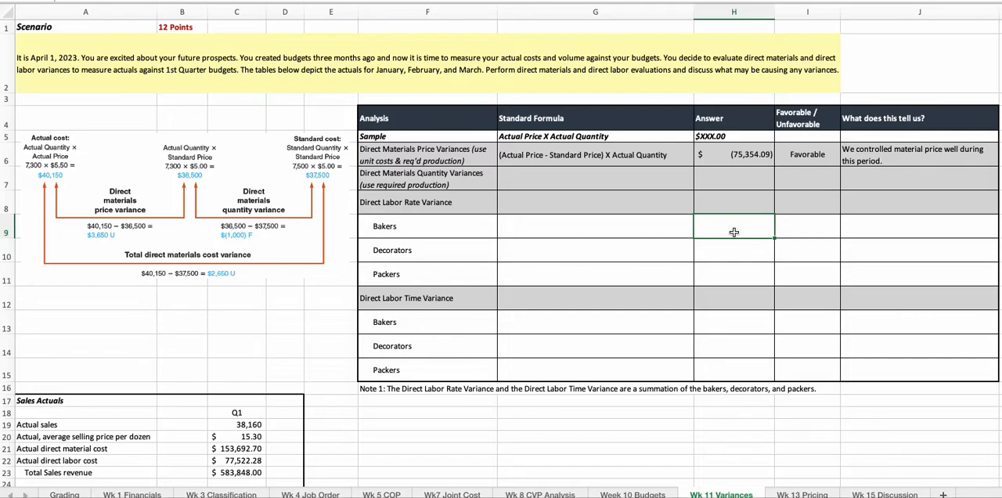
type("4,00")
type("00")
key("Return")
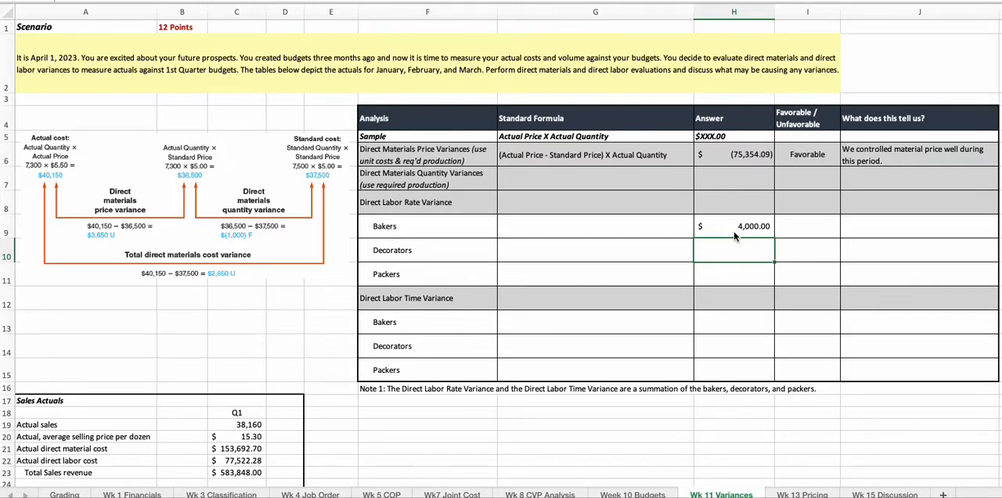
type("-1000")
key("Return")
type("700")
key("Return")
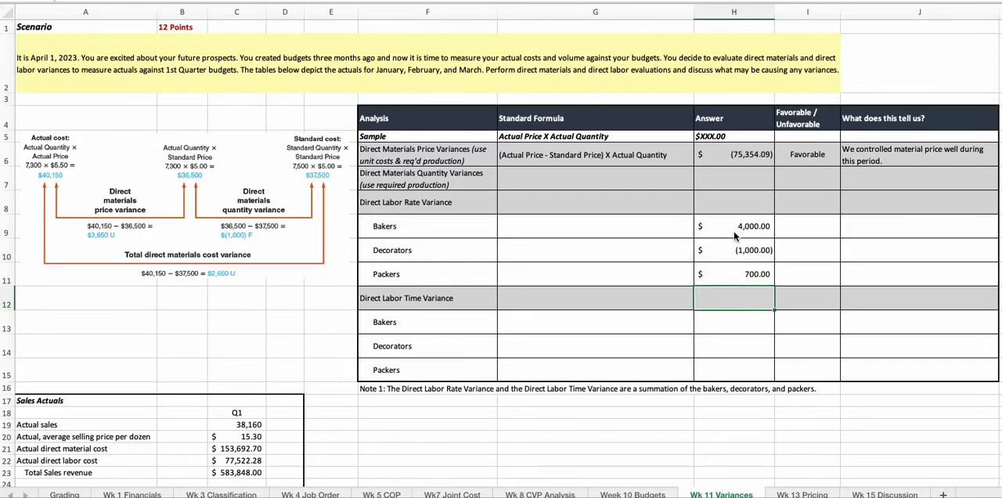
- Total the Bakers, Decorators and Packers answers in H8 for Direct Labor Rate Variance with a SUM of H9:H11
left_click_drag(717, 226, 717, 274)
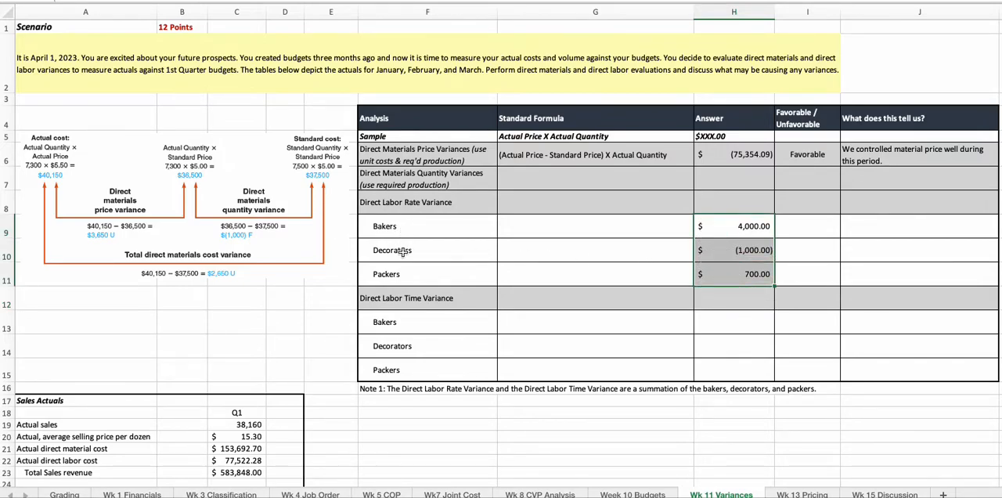
left_click(720, 202)
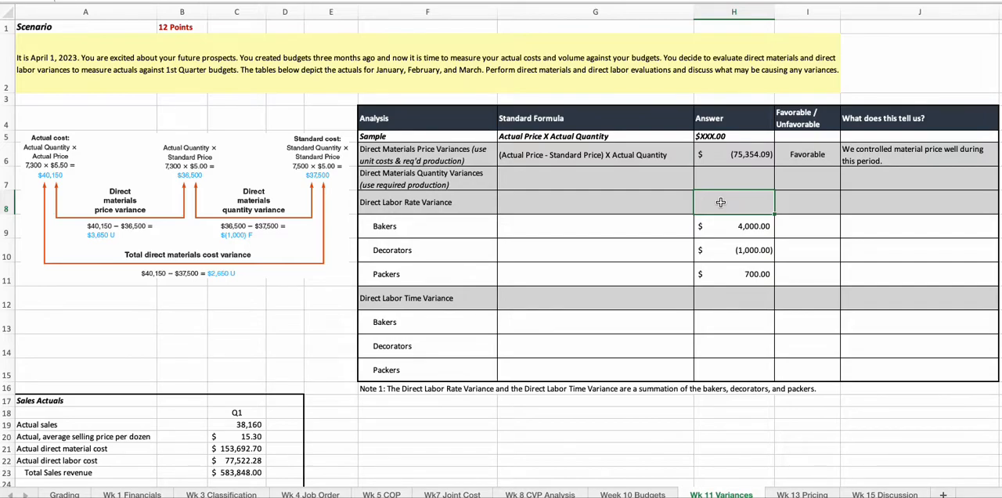
type("=sum(")
left_click_drag(719, 229, 717, 274)
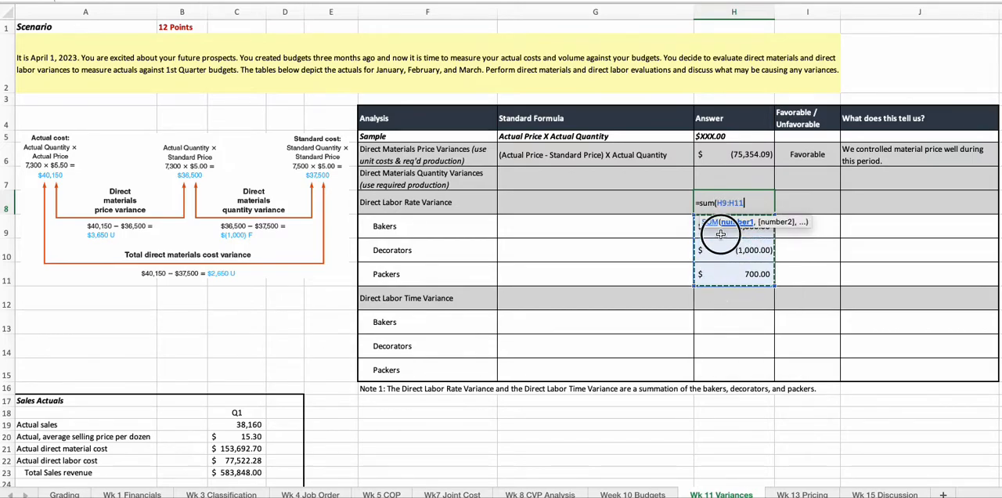
key("Return")
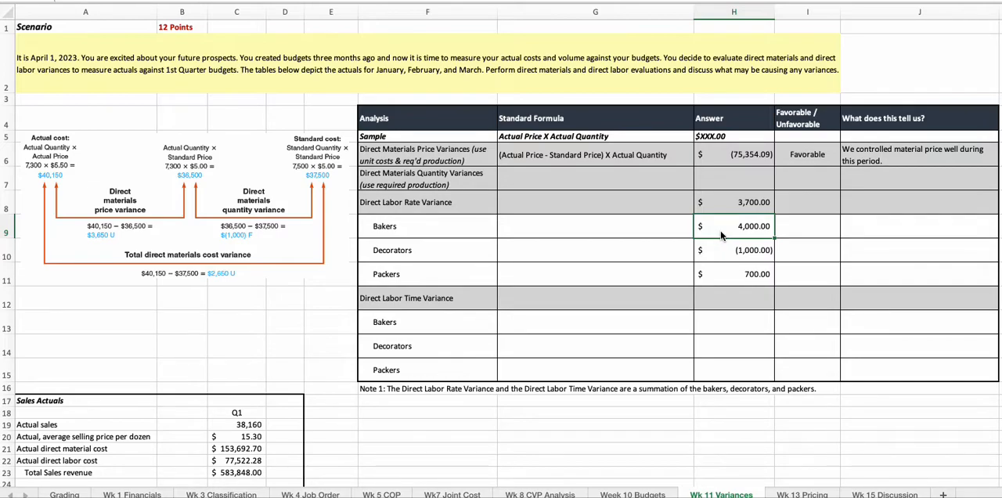
left_click(862, 202)
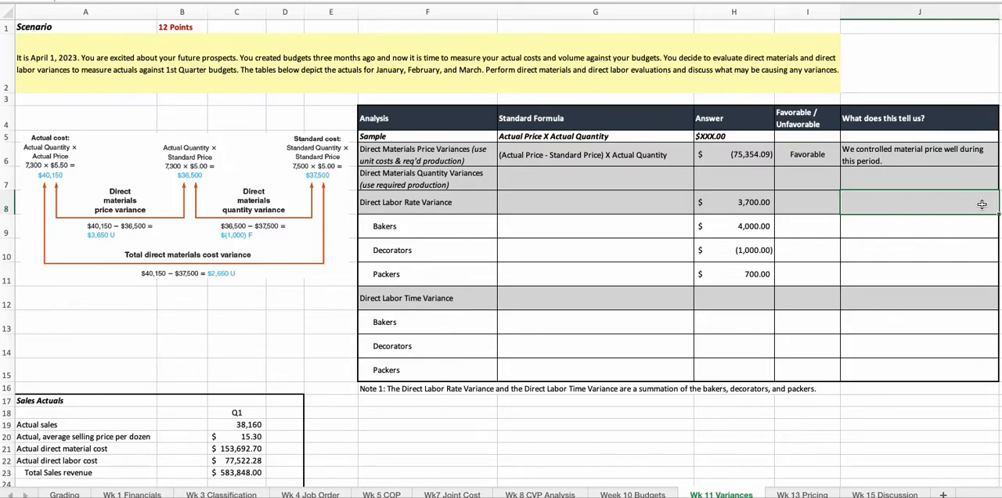
left_click(362, 204)
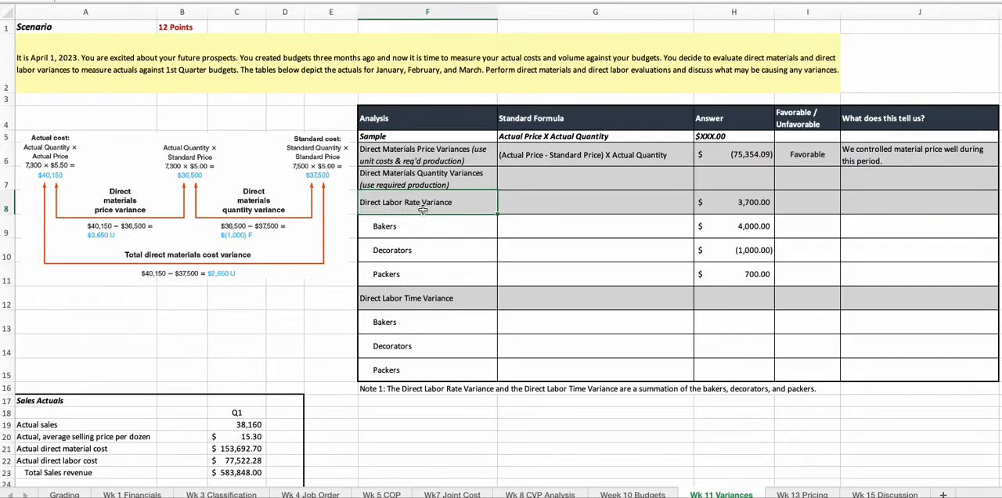
left_click(760, 209)
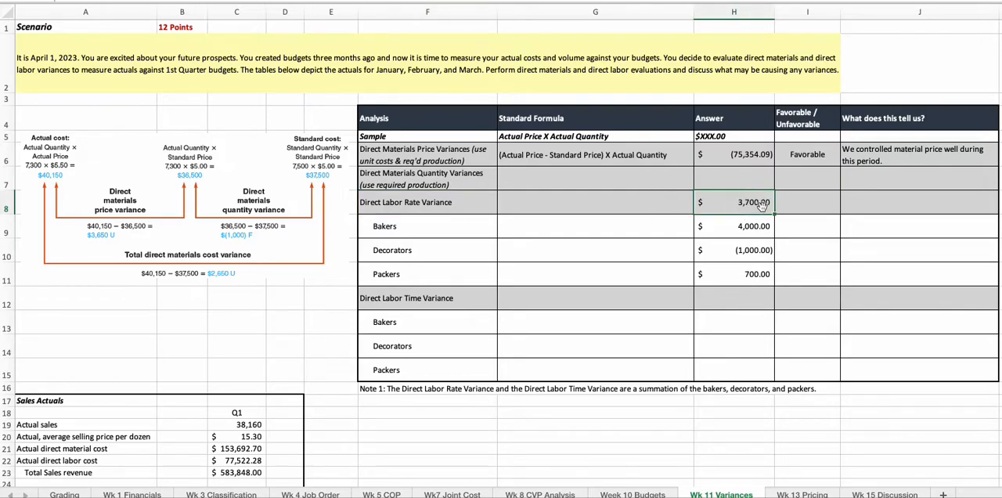
left_click(883, 208)
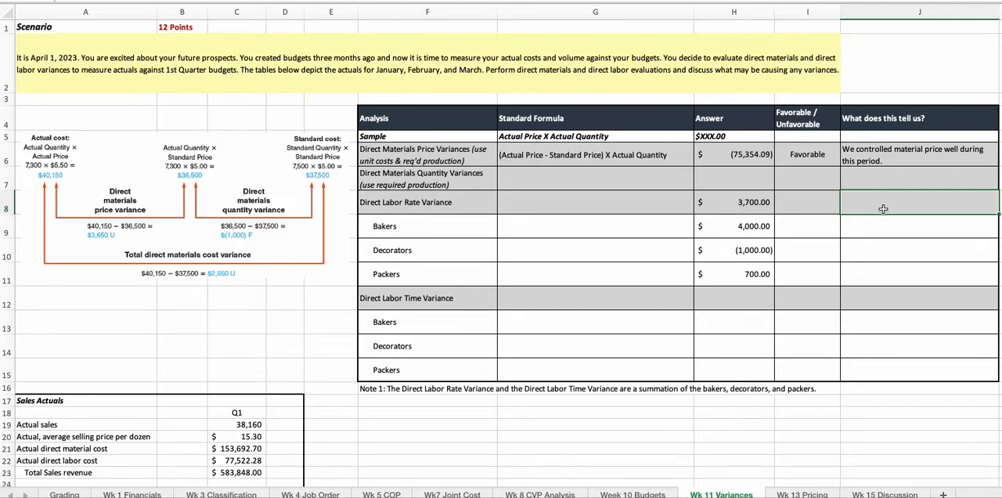
left_click(385, 300)
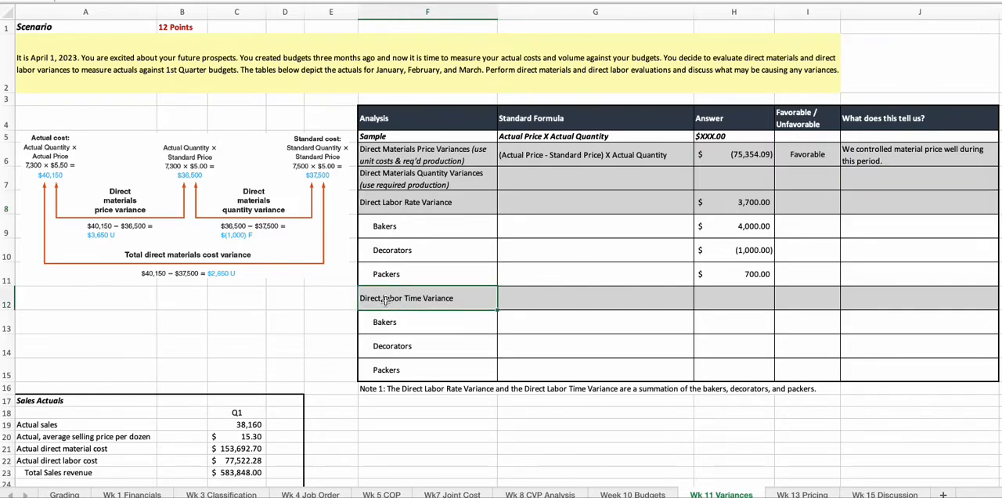